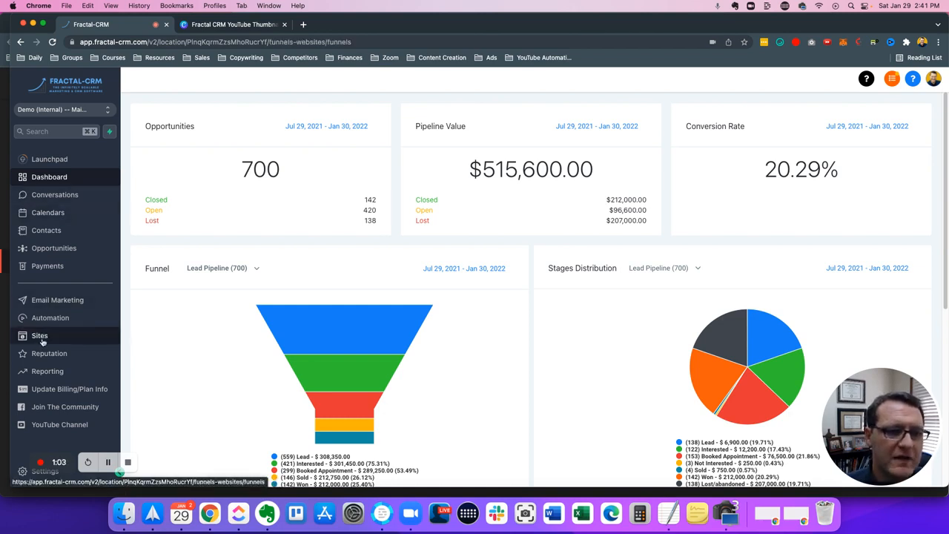
Step: Open the funnel template library from the Sites area and browse its industry categories
click(42, 337)
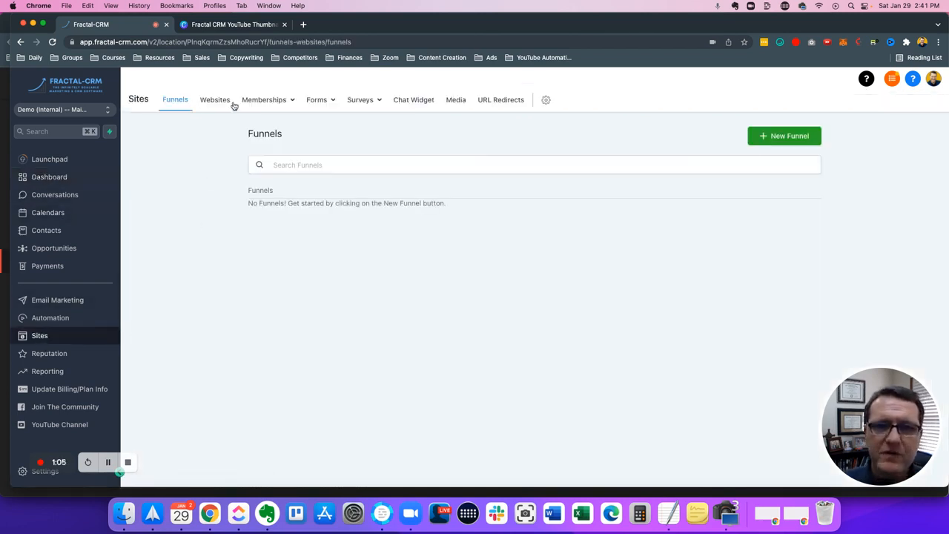
mouse_move(267, 100)
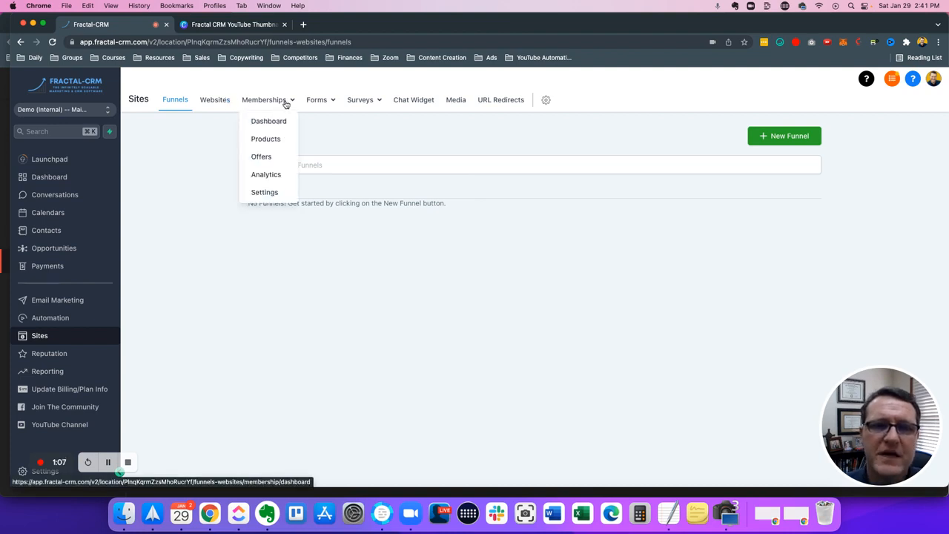
mouse_move(317, 100)
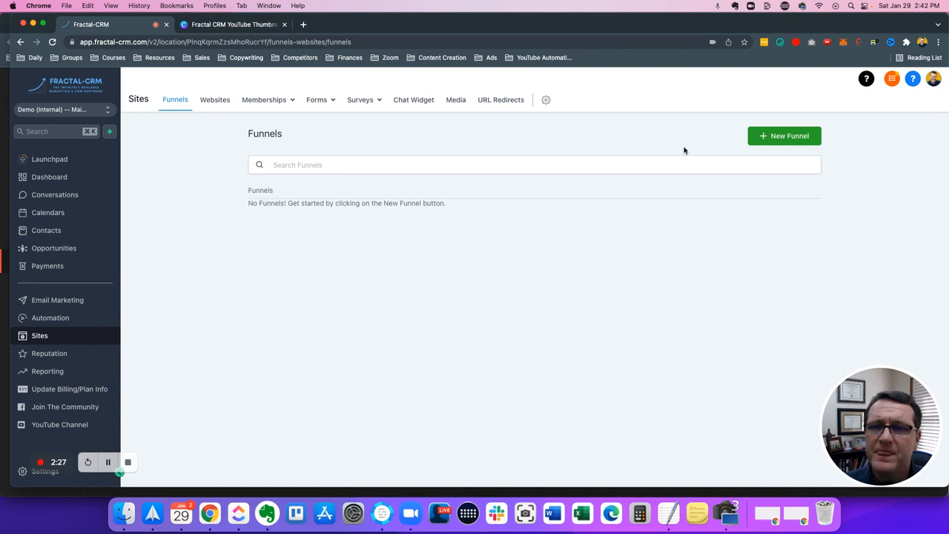
click(801, 145)
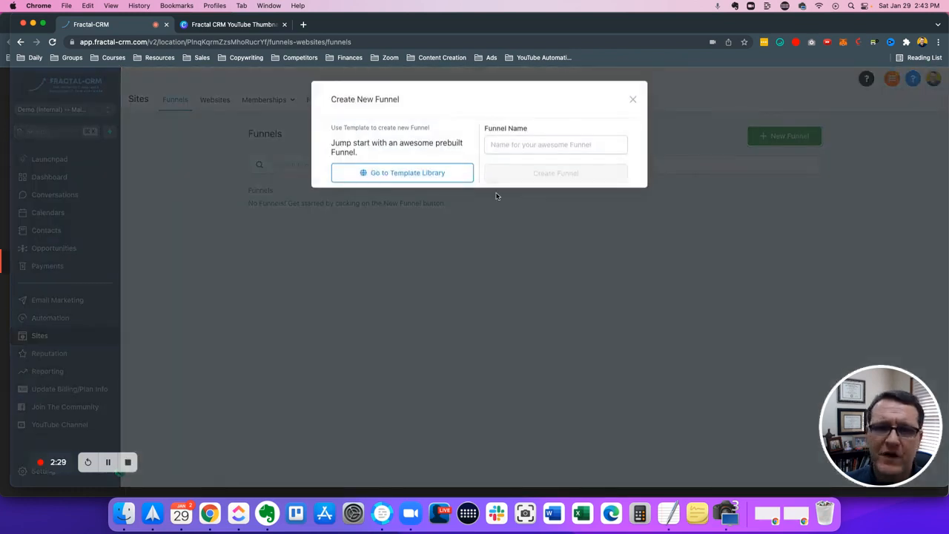
click(543, 150)
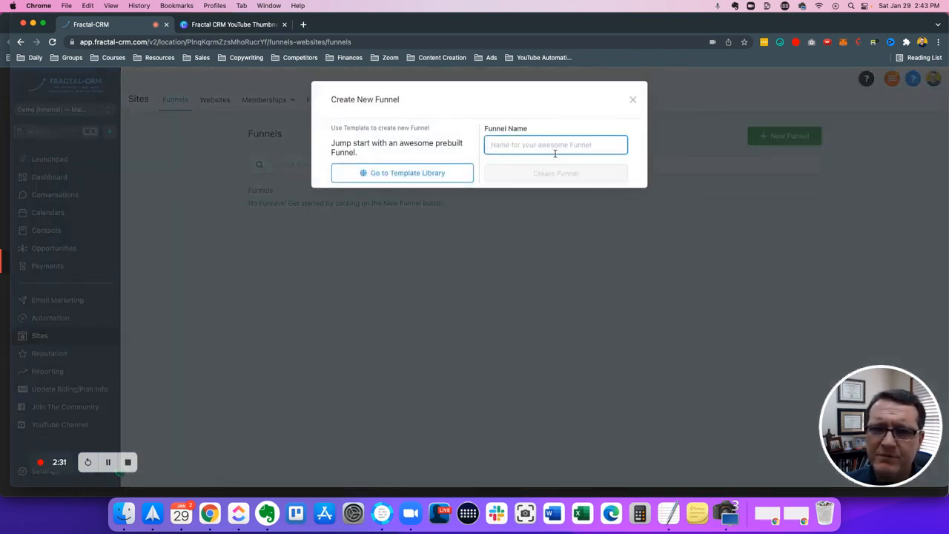
click(446, 172)
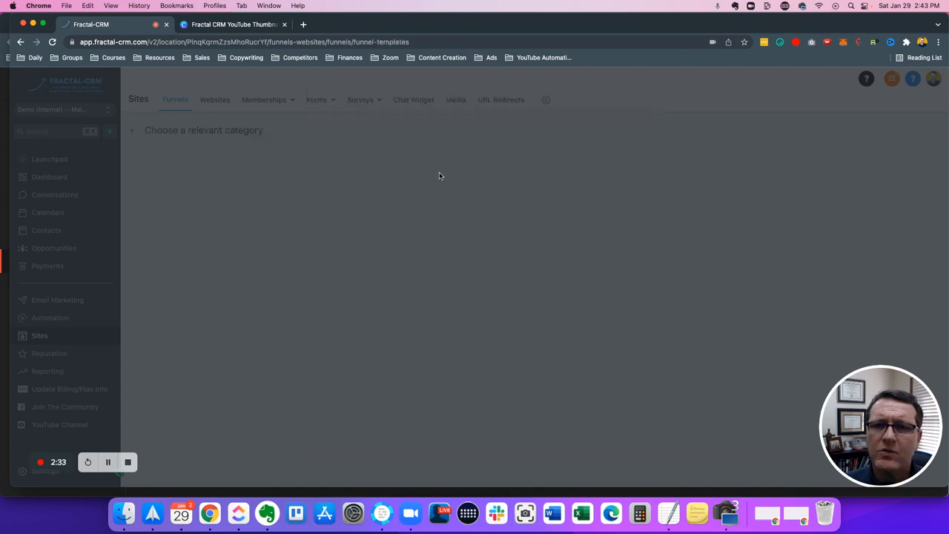
scroll(326, 218, down, 1)
scroll(335, 215, down, 1)
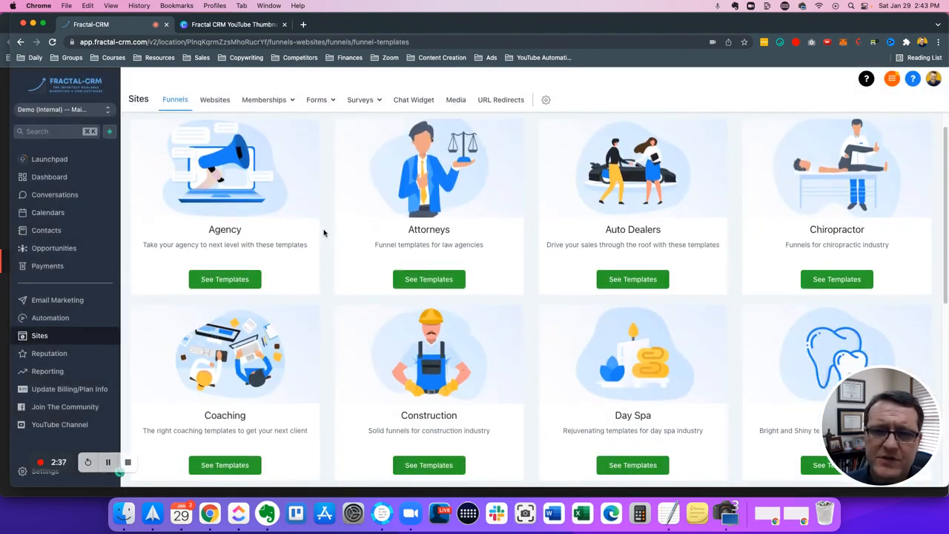
scroll(326, 230, down, 1)
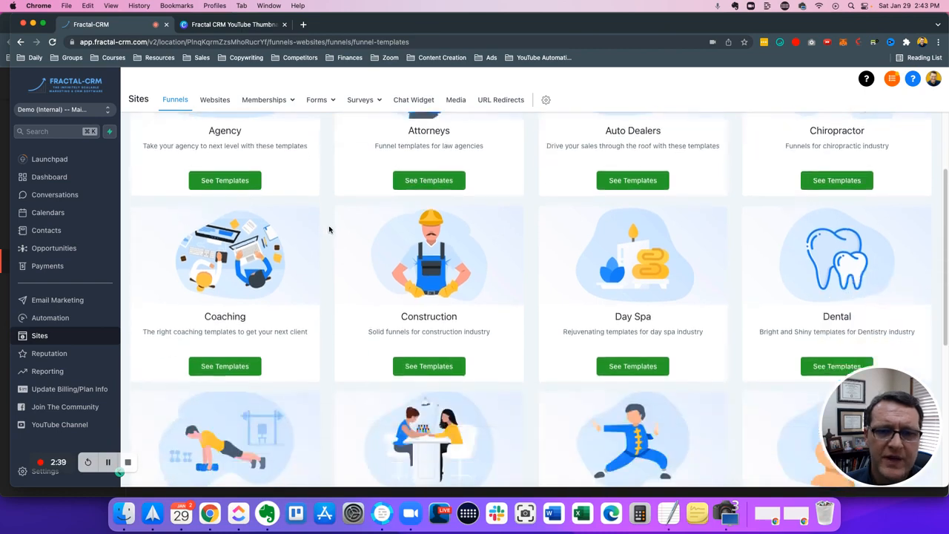
scroll(331, 227, up, 2)
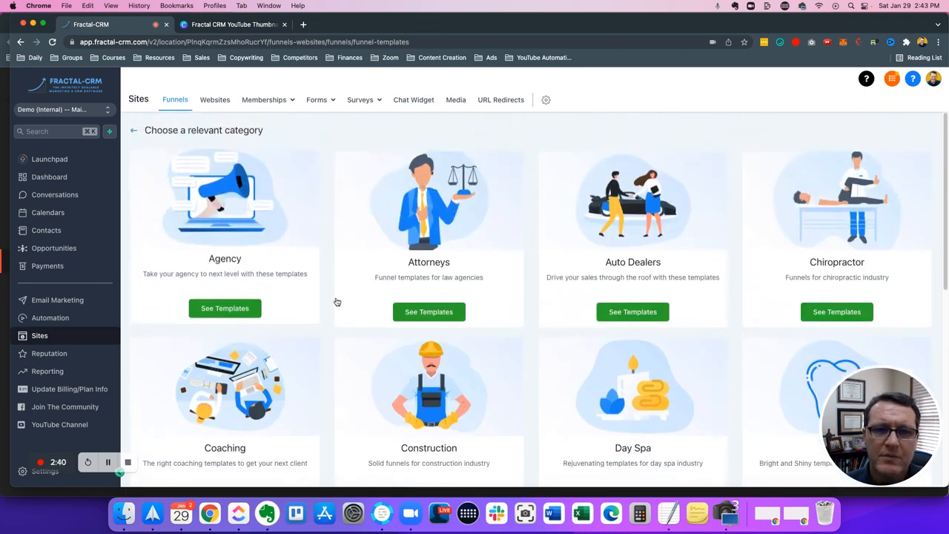
Step: Review the Attorney - Free Consultation funnel template in the Attorneys category, then return to the funnels list
click(427, 312)
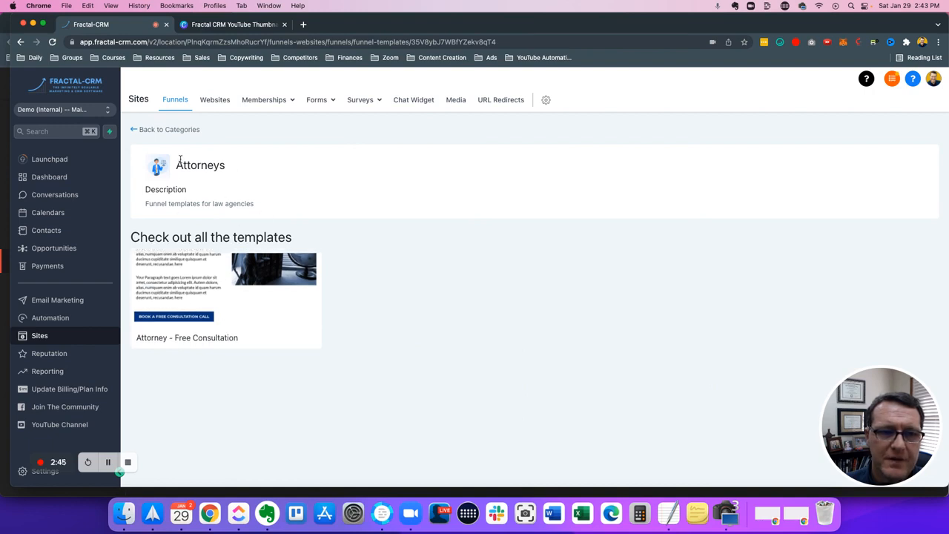
click(213, 297)
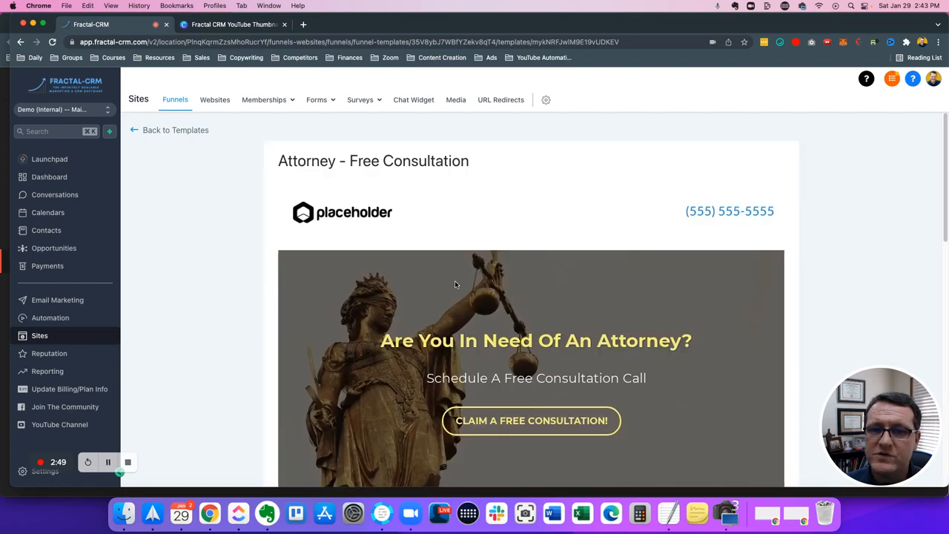
scroll(362, 263, down, 10)
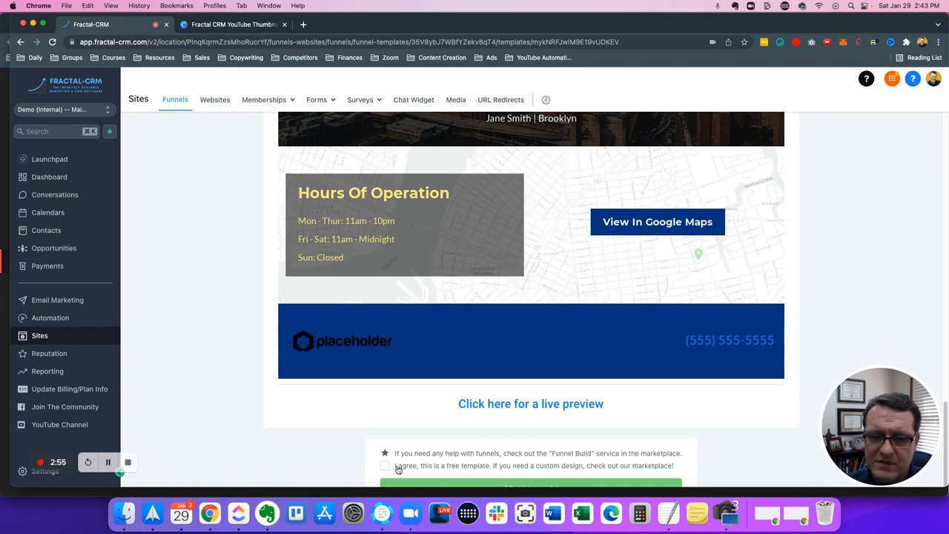
scroll(235, 324, up, 2)
scroll(229, 336, up, 10)
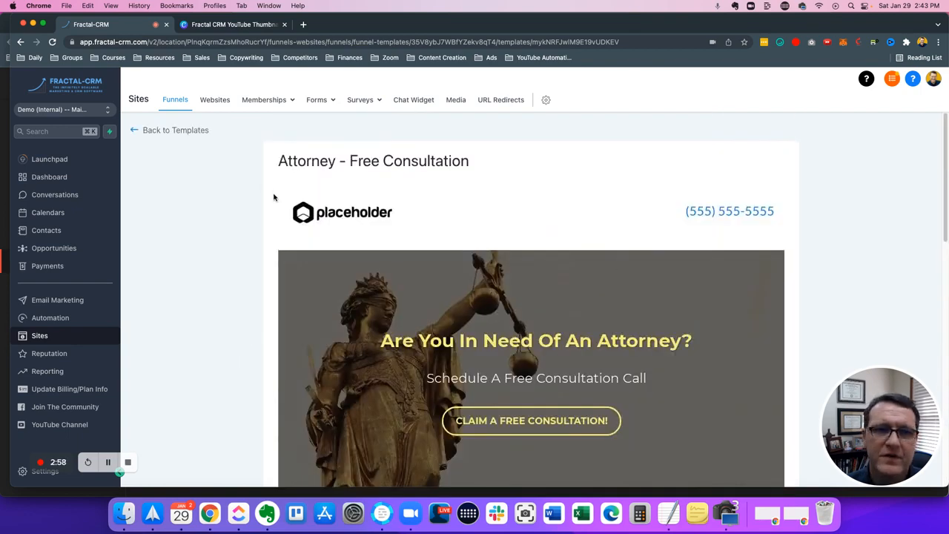
click(139, 131)
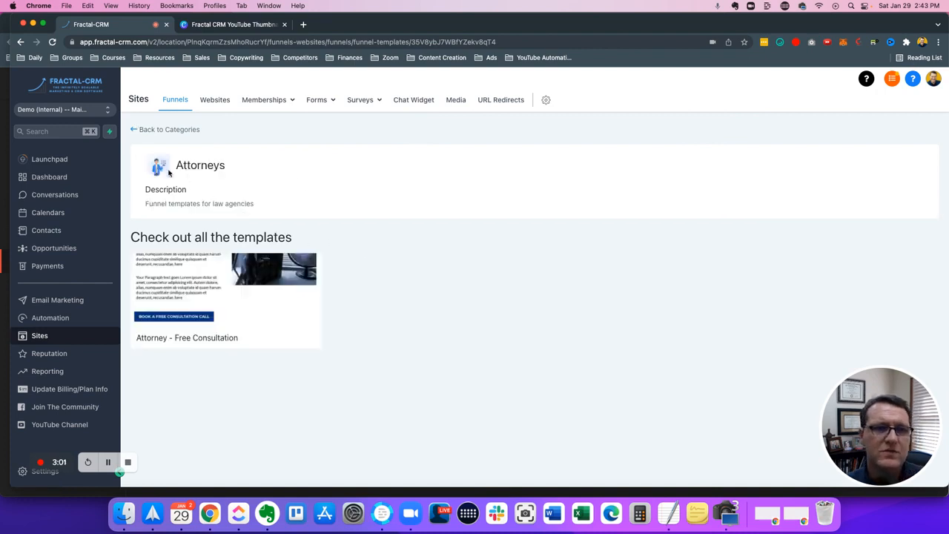
click(138, 130)
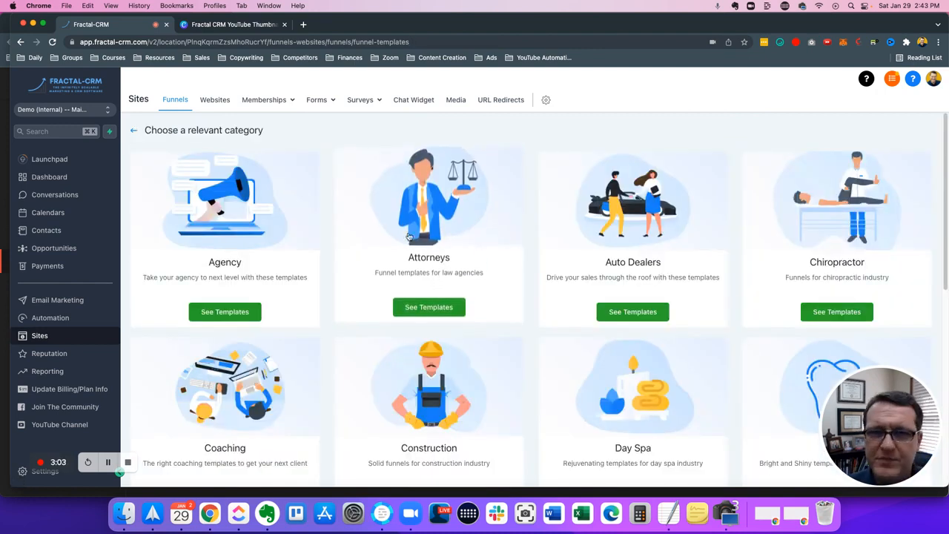
click(134, 130)
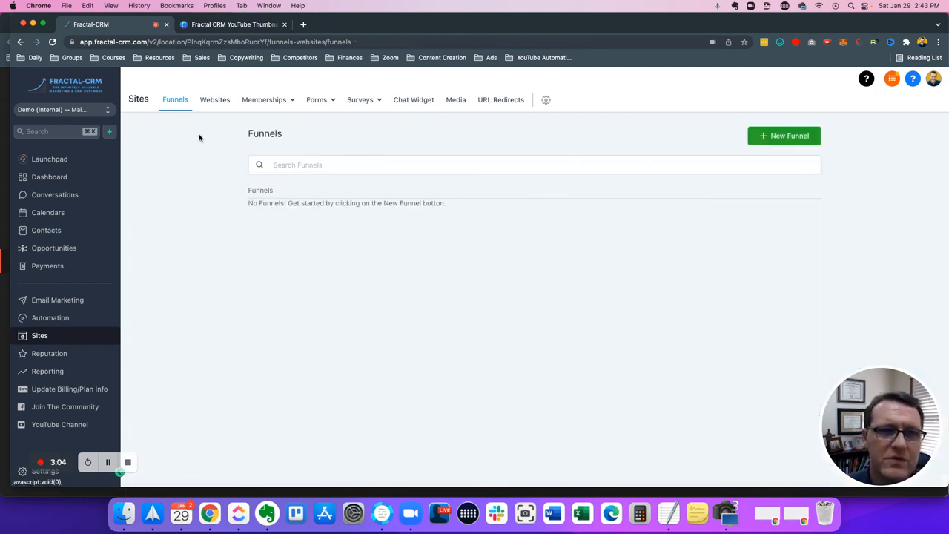
Step: Open the website template library and look through its industry categories
click(225, 101)
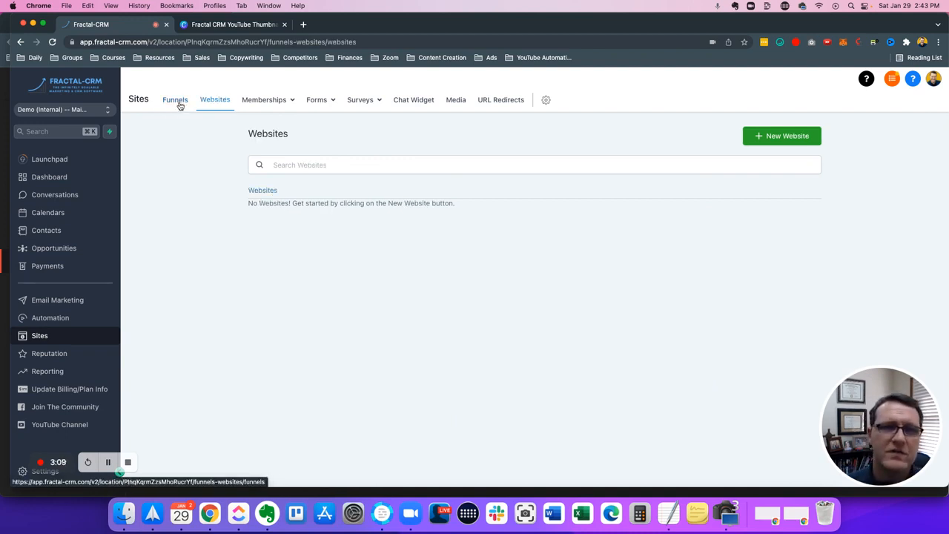
click(816, 142)
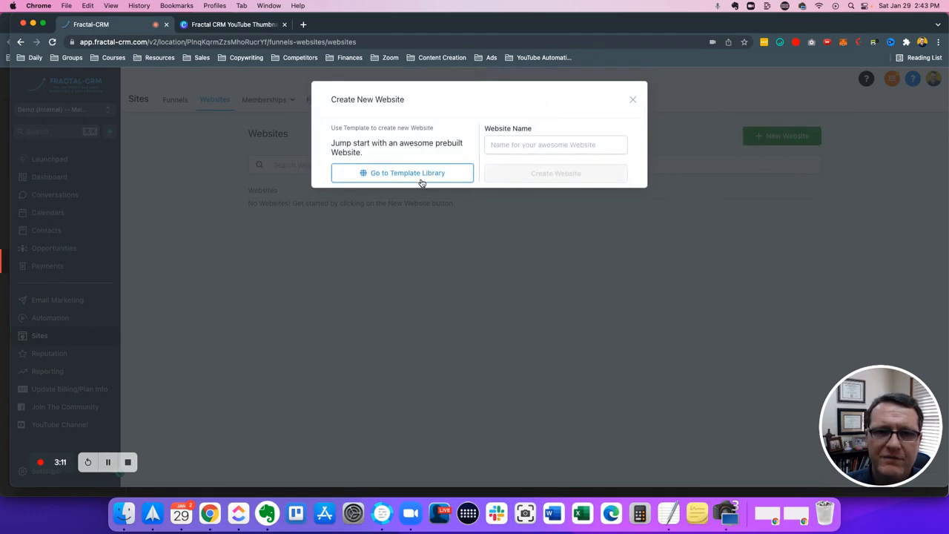
click(421, 177)
scroll(346, 257, down, 1)
scroll(335, 254, down, 4)
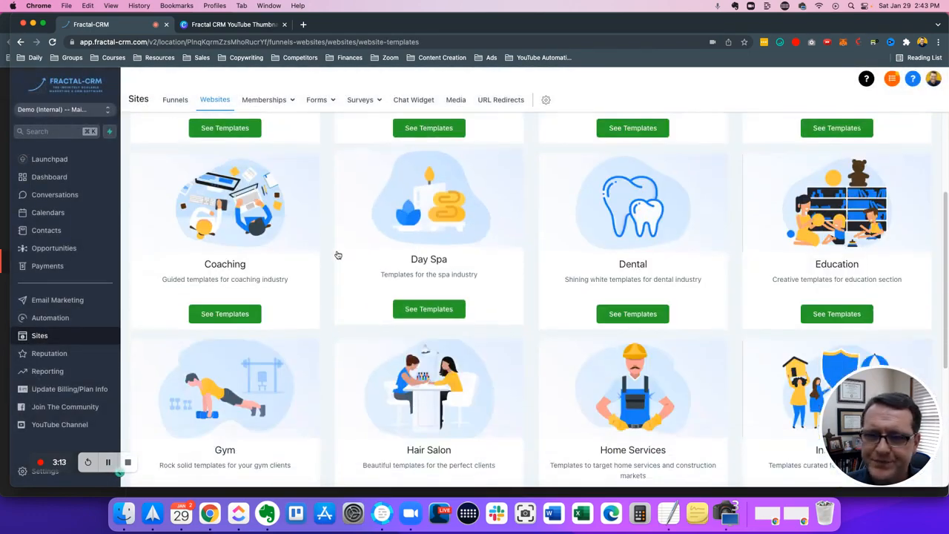
scroll(334, 254, down, 3)
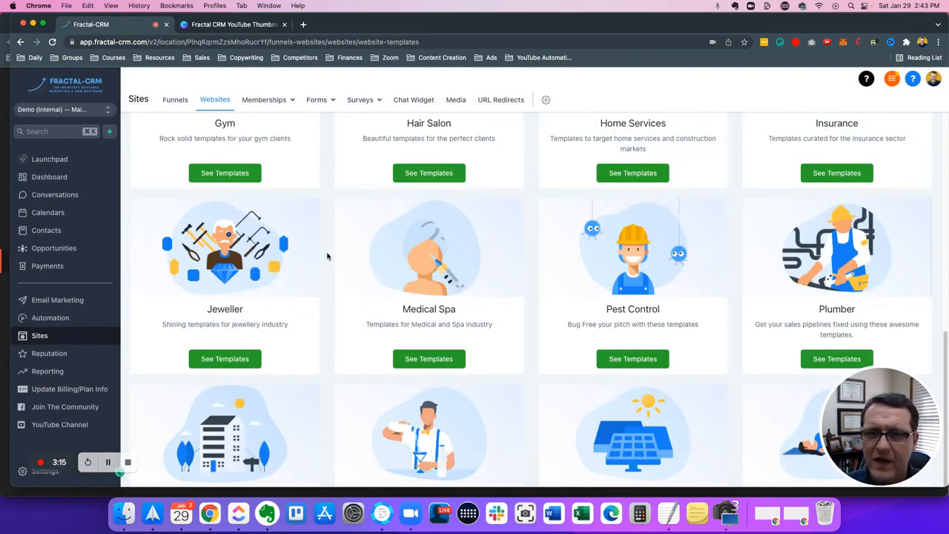
scroll(328, 258, down, 2)
scroll(689, 165, up, 6)
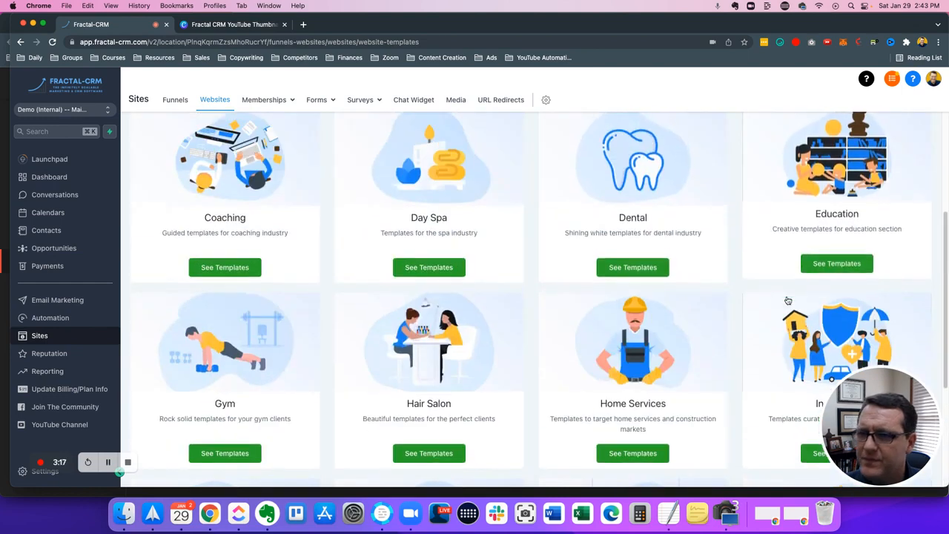
Step: Review the Comersilo - Life Insurance website template in the Insurance category and return to the category overview
scroll(744, 267, down, 3)
click(848, 230)
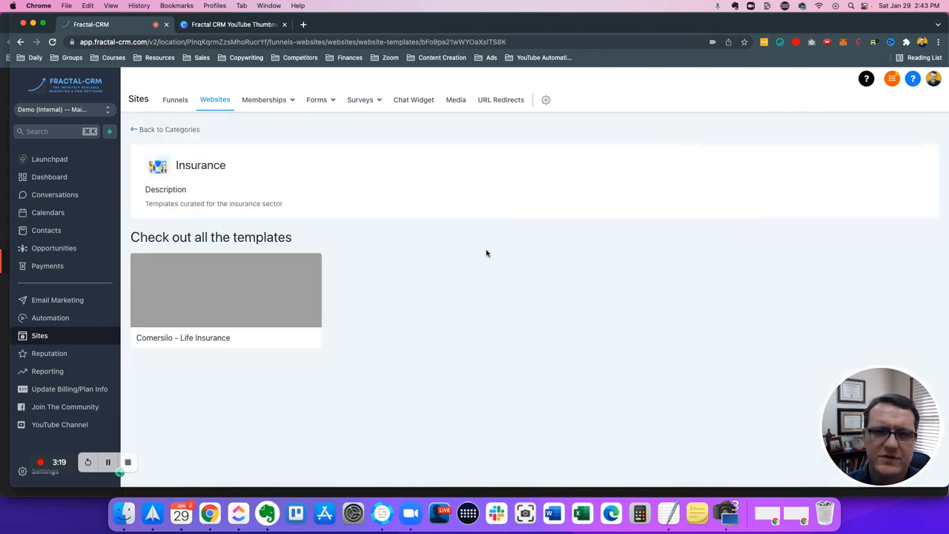
click(208, 299)
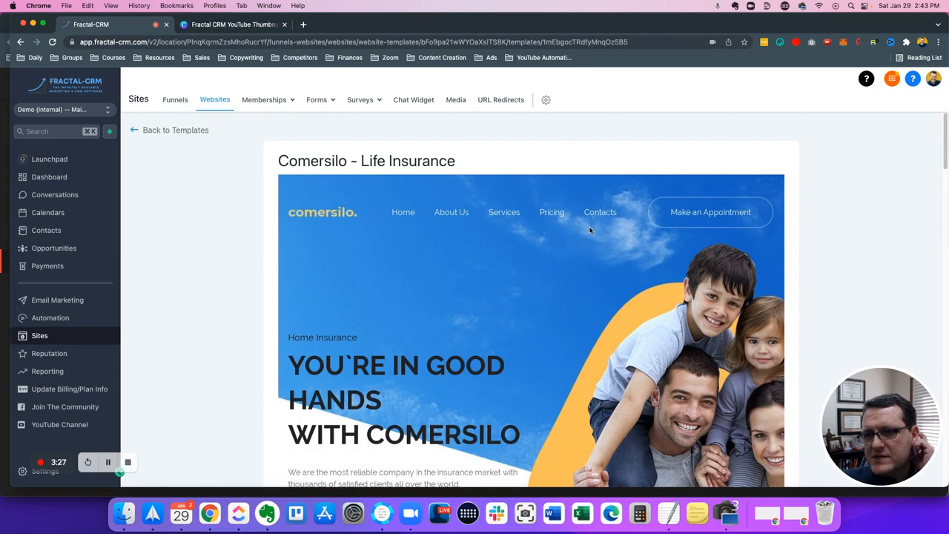
scroll(500, 241, down, 3)
scroll(500, 240, down, 20)
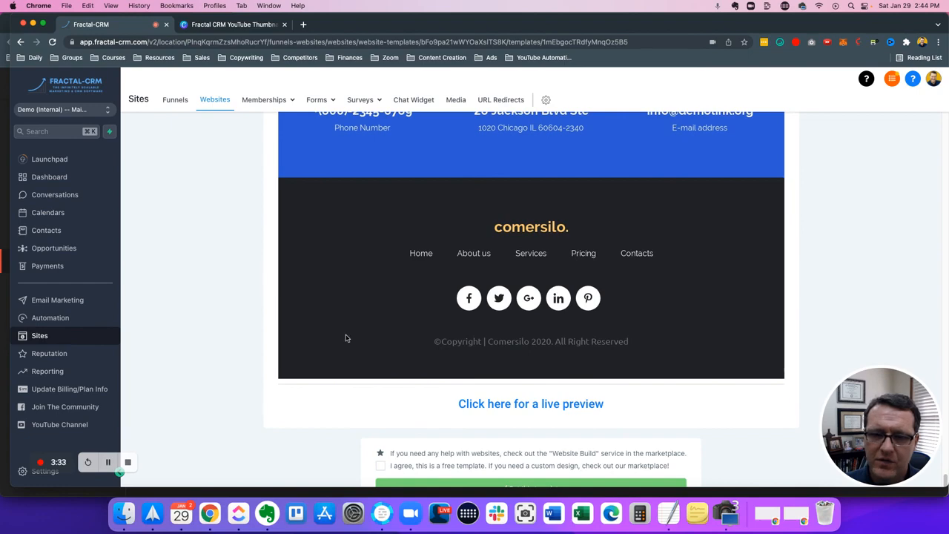
scroll(345, 338, up, 10)
scroll(343, 338, up, 10)
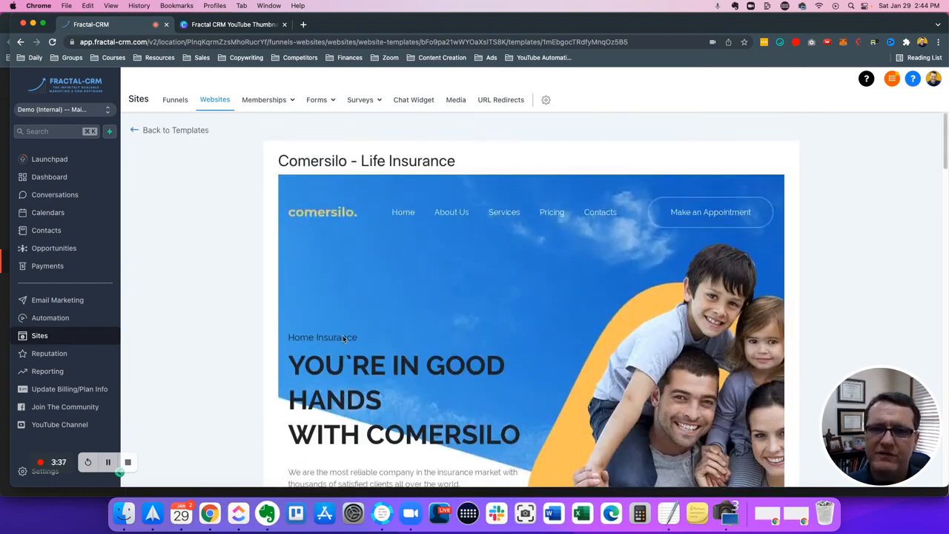
scroll(363, 279, down, 5)
scroll(318, 222, up, 5)
click(136, 132)
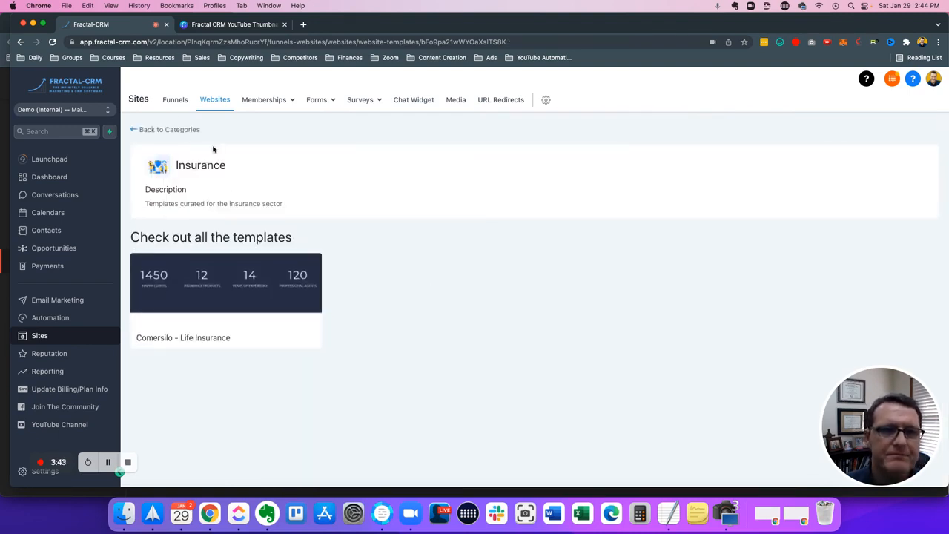
click(136, 130)
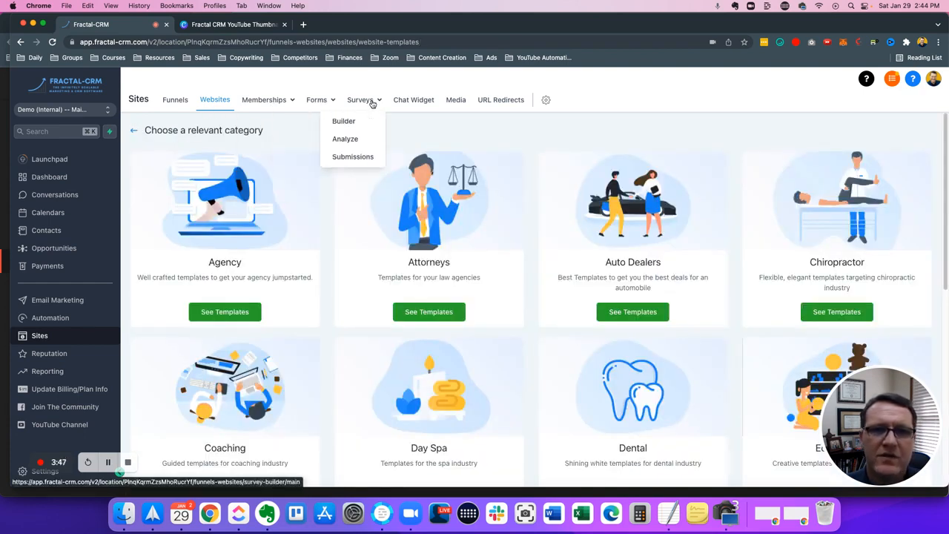
Step: Create a new blank funnel named Test Funnel
click(177, 103)
click(811, 144)
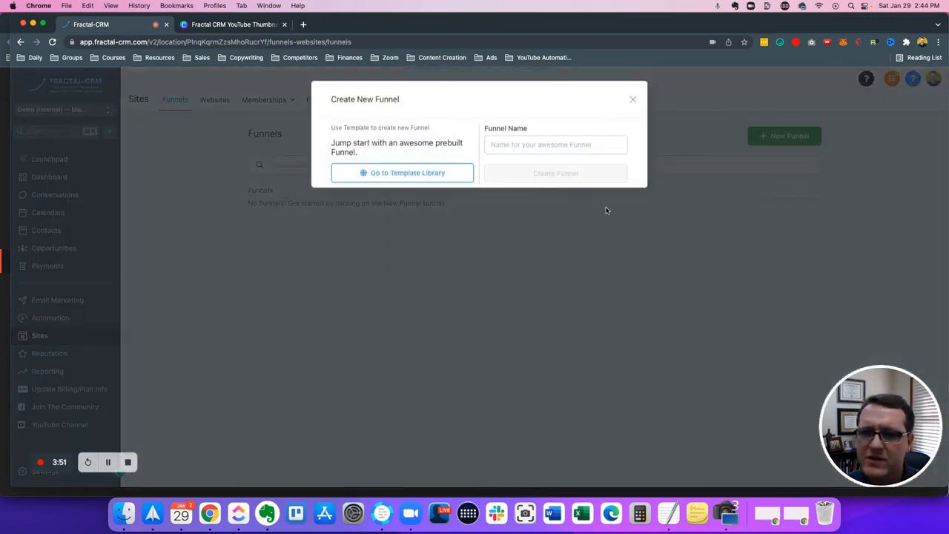
click(539, 141)
text(Test Funnel)
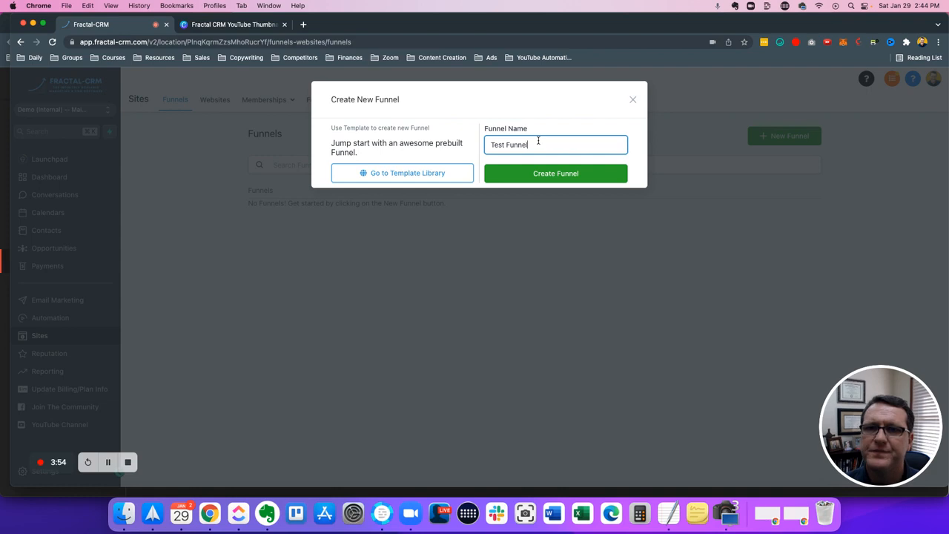
click(557, 174)
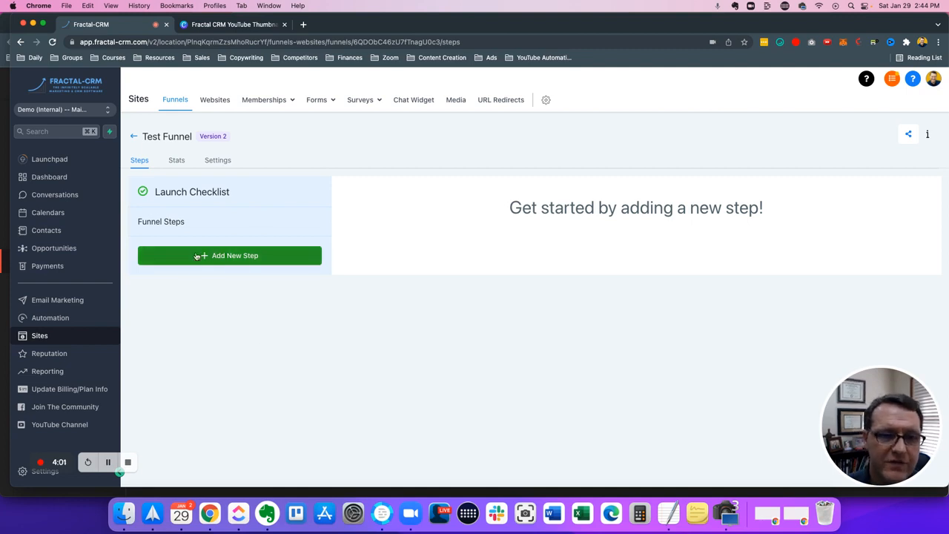
Step: Start a new funnel step named Optin with the path /guide, leaving the ClickFunnels import empty
click(231, 257)
click(403, 147)
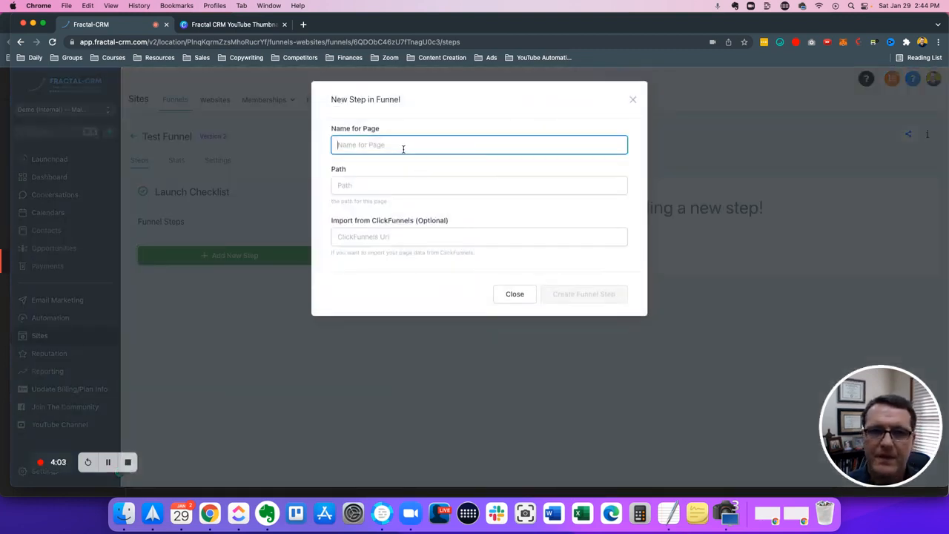
text(Optin)
key(Tab)
text(/home)
key(BackSpace)
key(BackSpace)
key(BackSpace)
key(BackSpace)
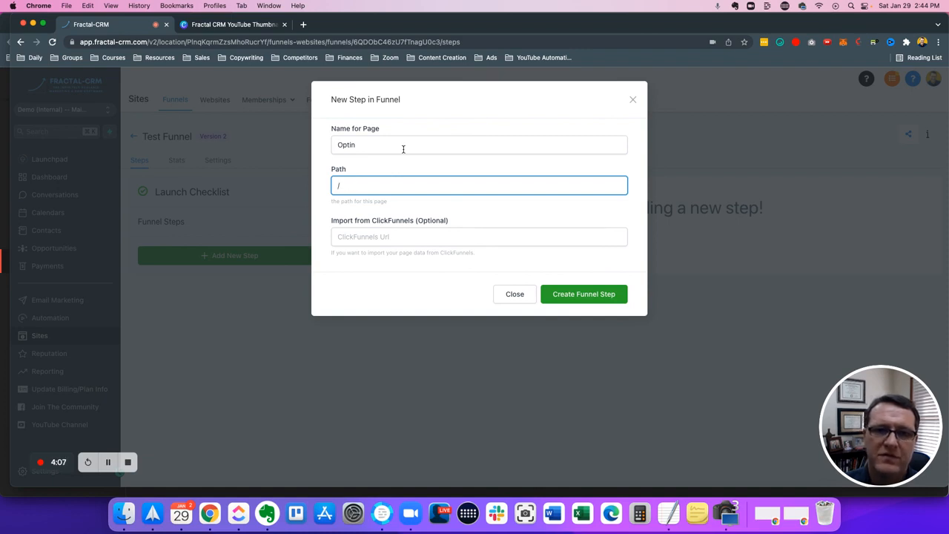
text(guide)
click(466, 221)
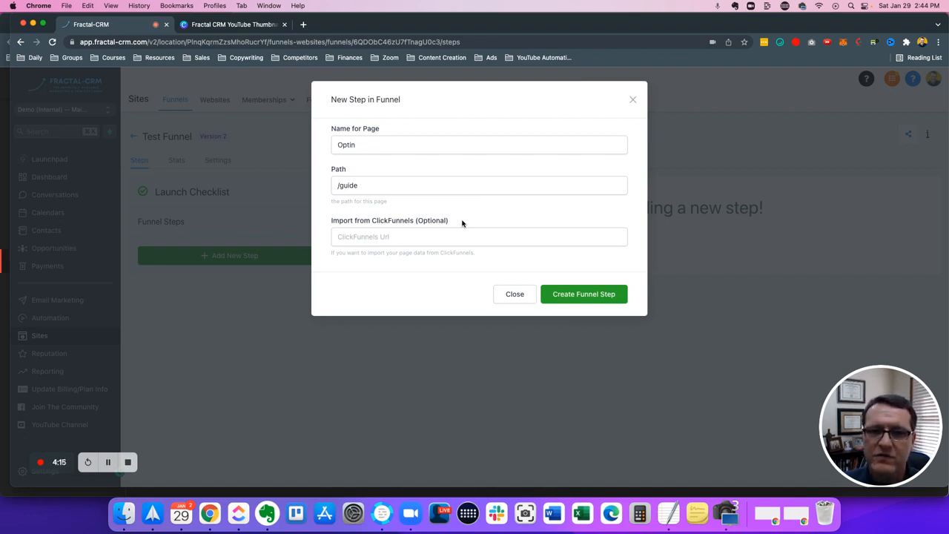
click(464, 236)
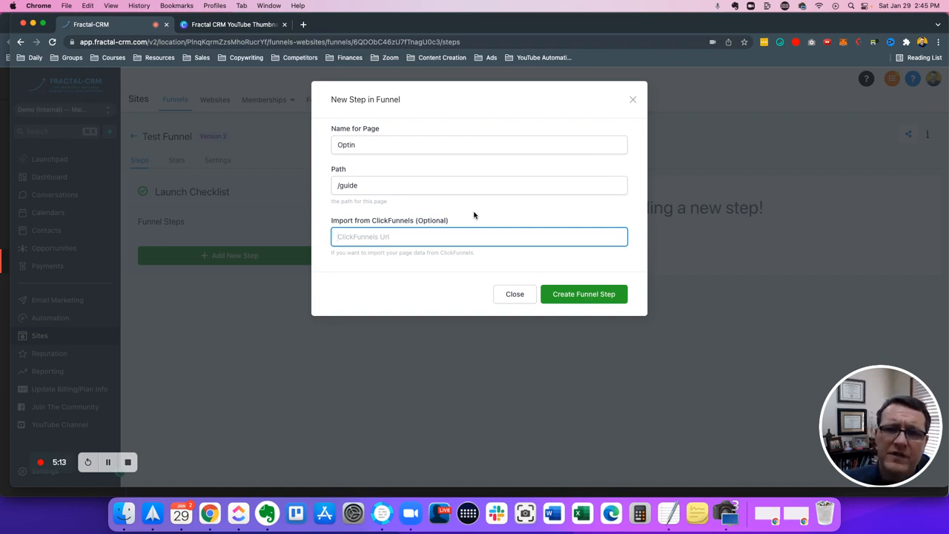
click(442, 261)
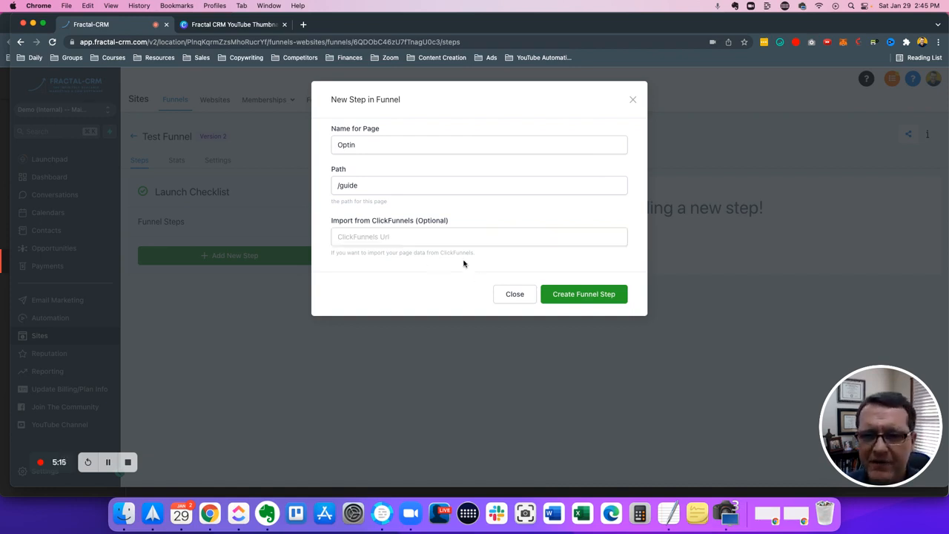
Step: Extend the Optin page's path to /guide-optin and create the funnel step
click(383, 191)
text(/guide-optin)
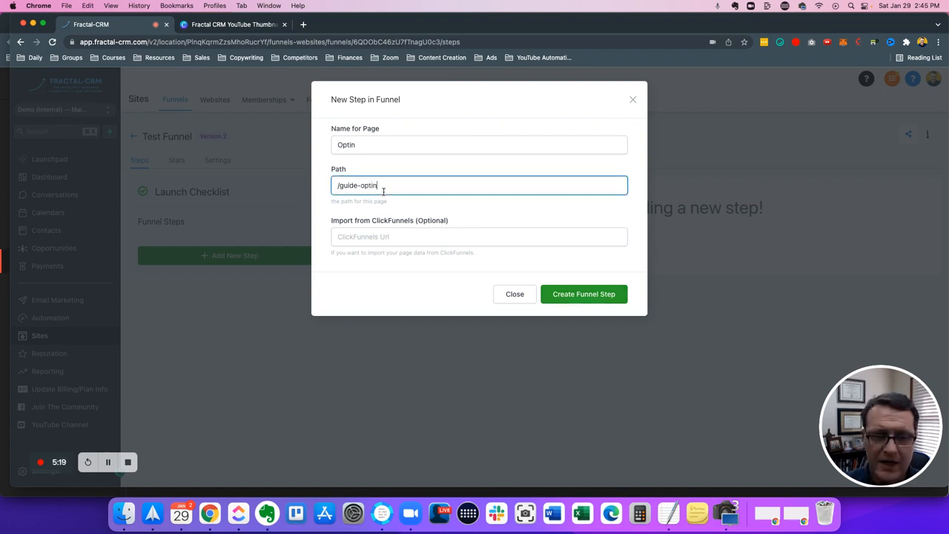
click(563, 295)
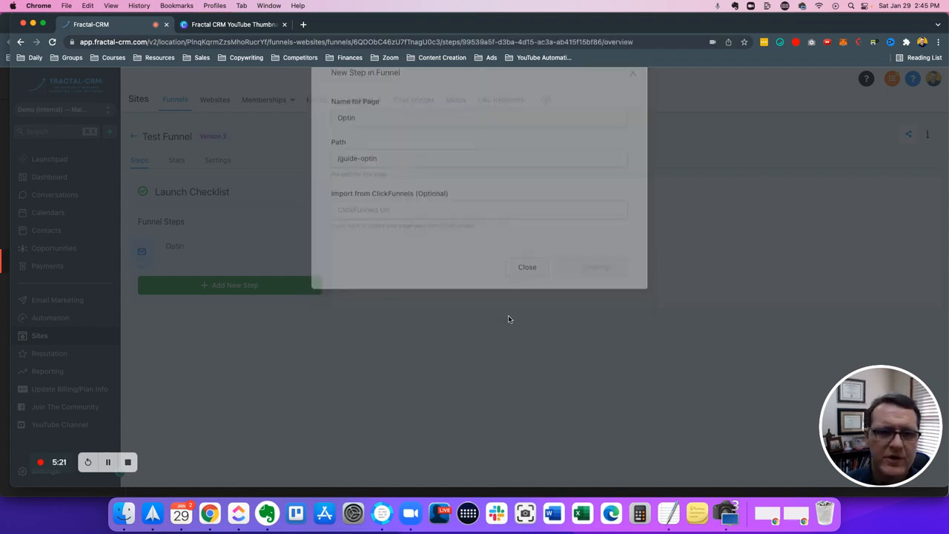
Step: Add a funnel step named Guide TY Page with the path /guide-ty
click(231, 289)
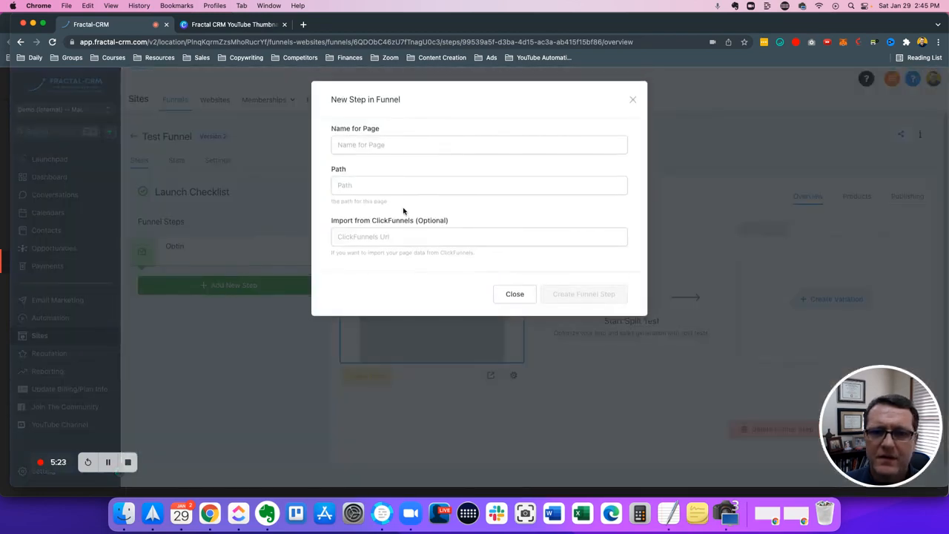
click(380, 149)
text(TY)
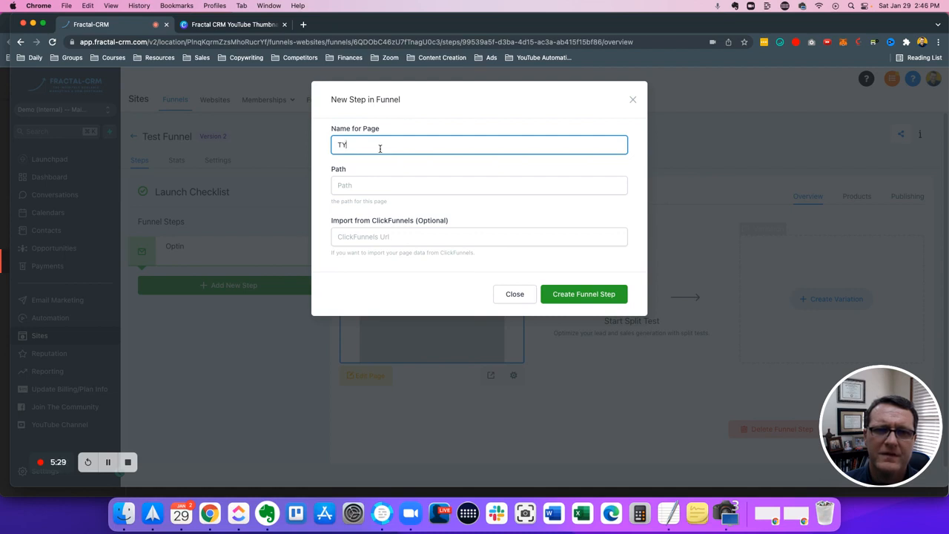
text(Page)
click(341, 147)
text(Guide)
click(403, 187)
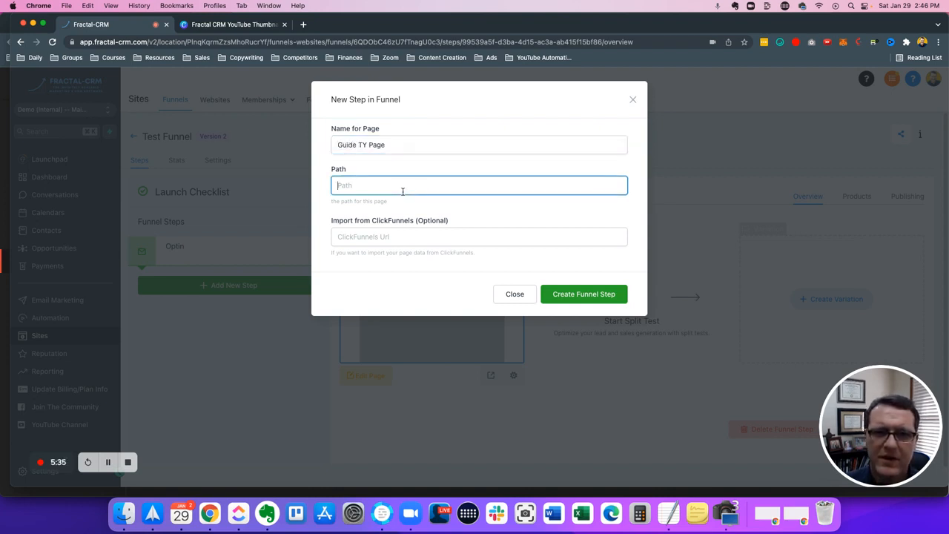
text(/guide-ty)
click(565, 293)
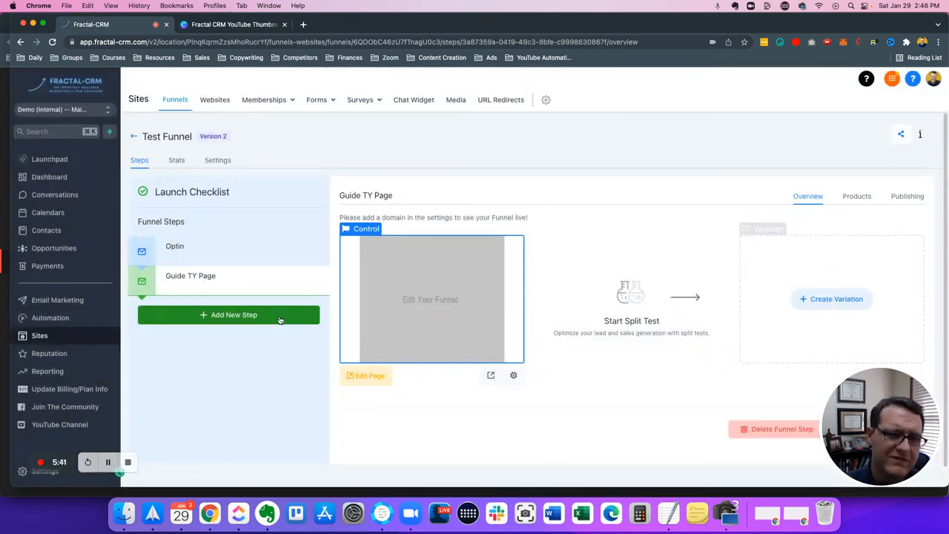
Step: Add a funnel step named Application with the path /app
click(251, 322)
click(378, 146)
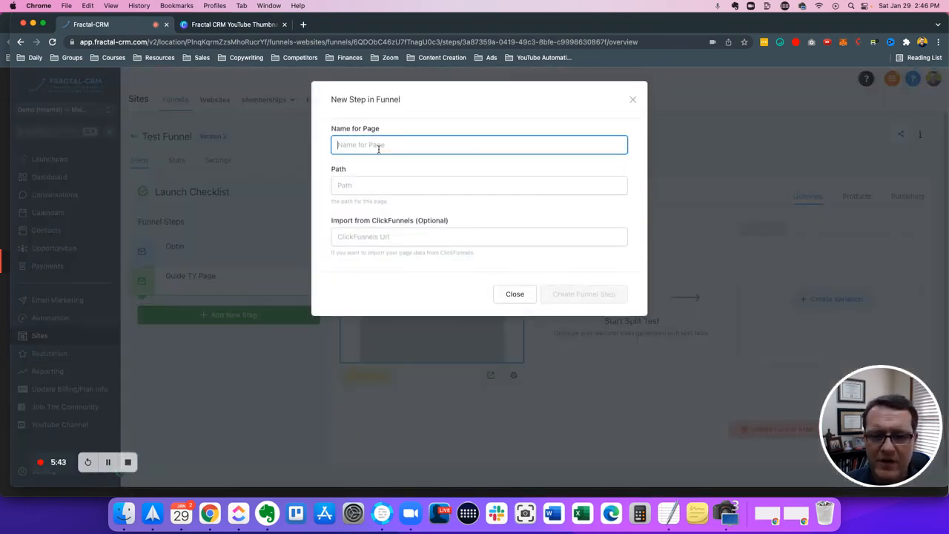
text(Application)
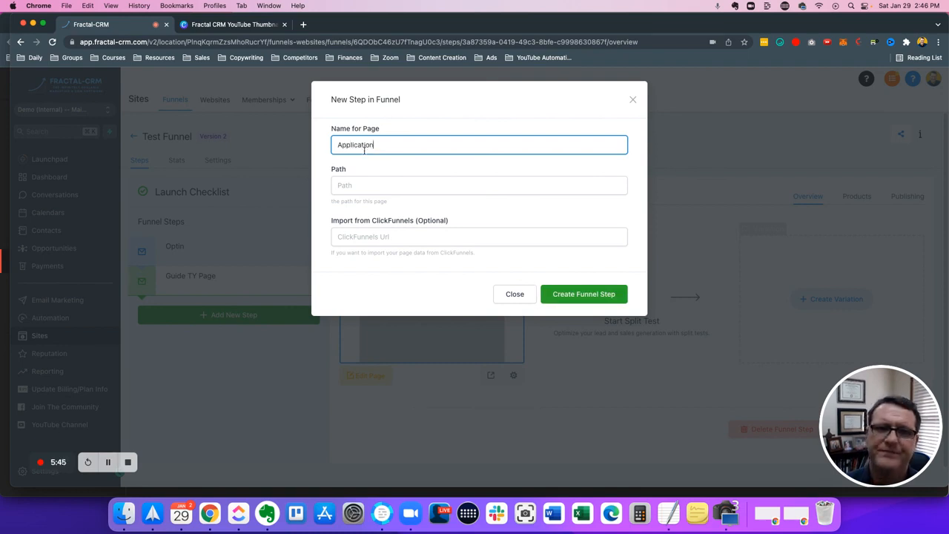
click(346, 184)
text(/app)
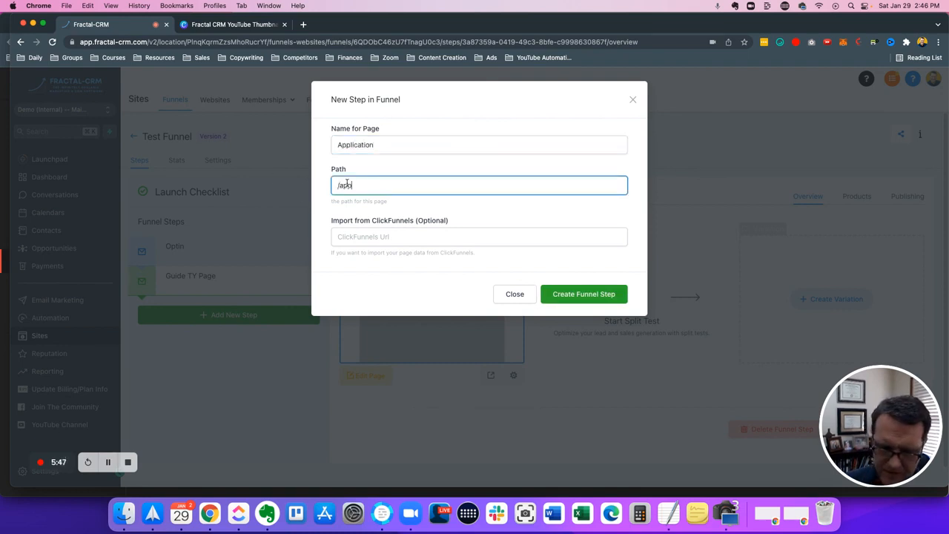
click(548, 295)
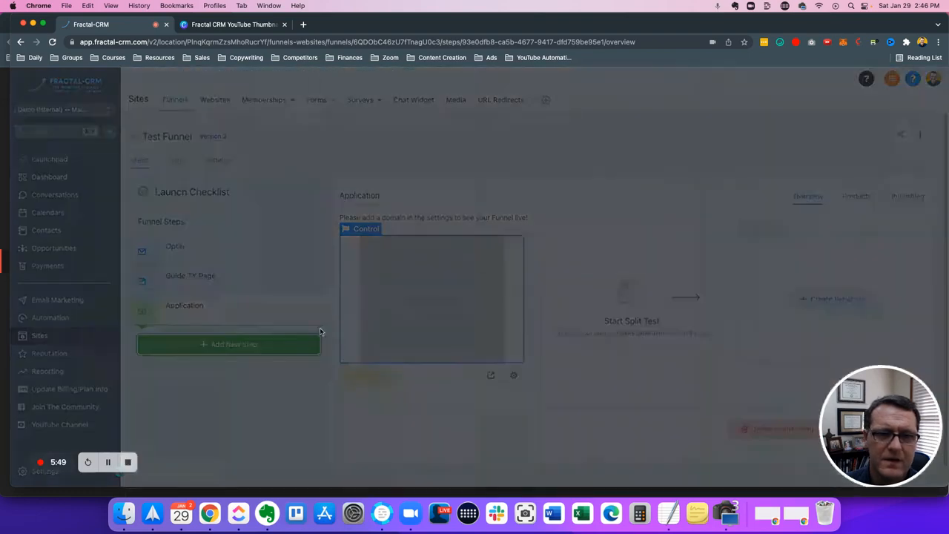
Step: Add a funnel step named Calendar with the path /booking
click(320, 335)
text(Calendar)
click(417, 183)
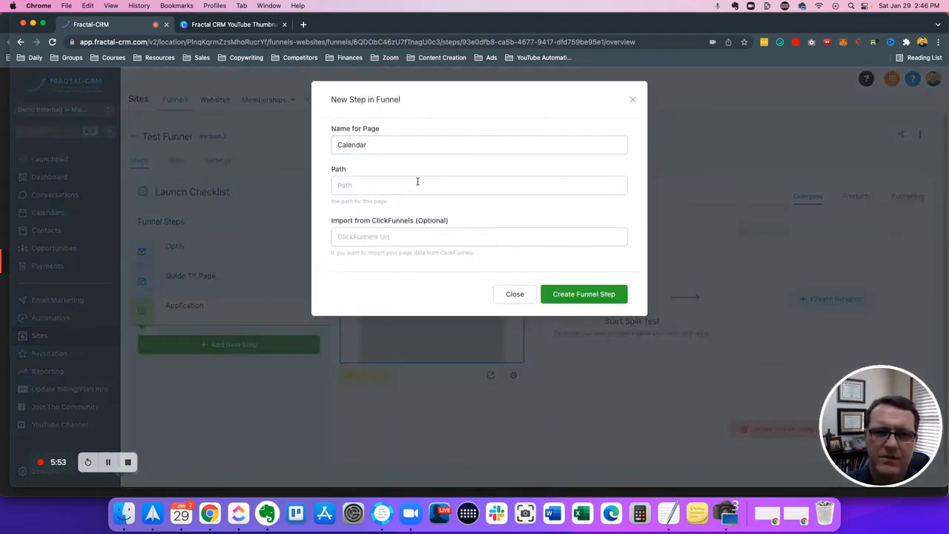
text(/booking)
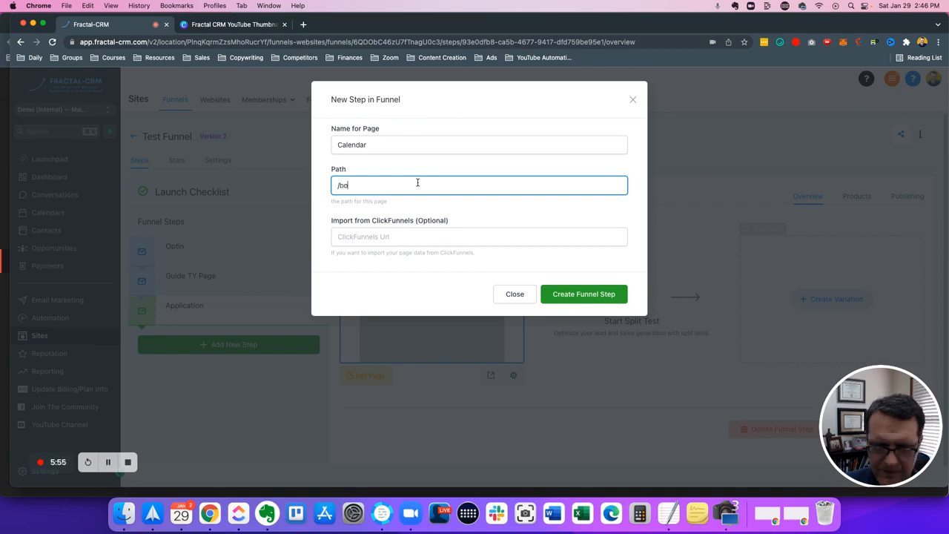
click(572, 295)
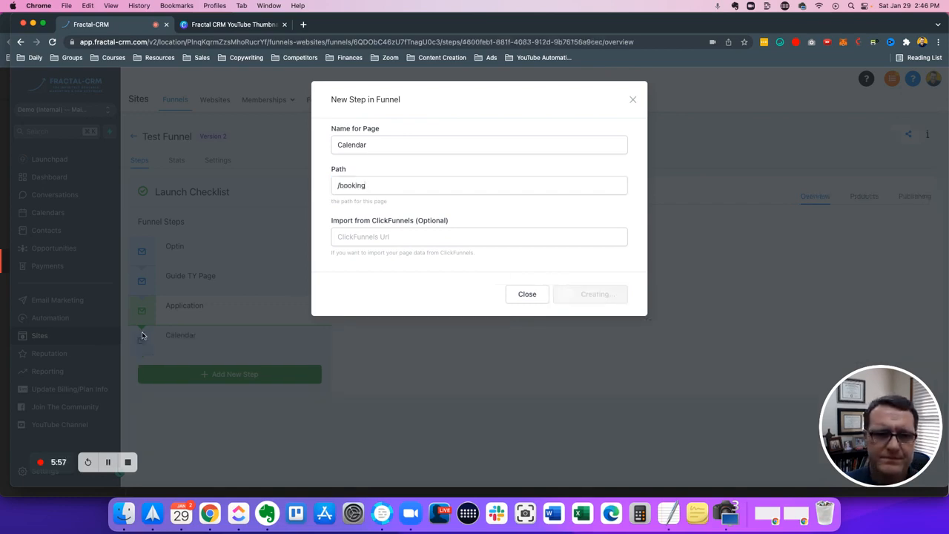
Step: Add a funnel step named Call TY with the path /booking-ty
click(215, 374)
click(403, 145)
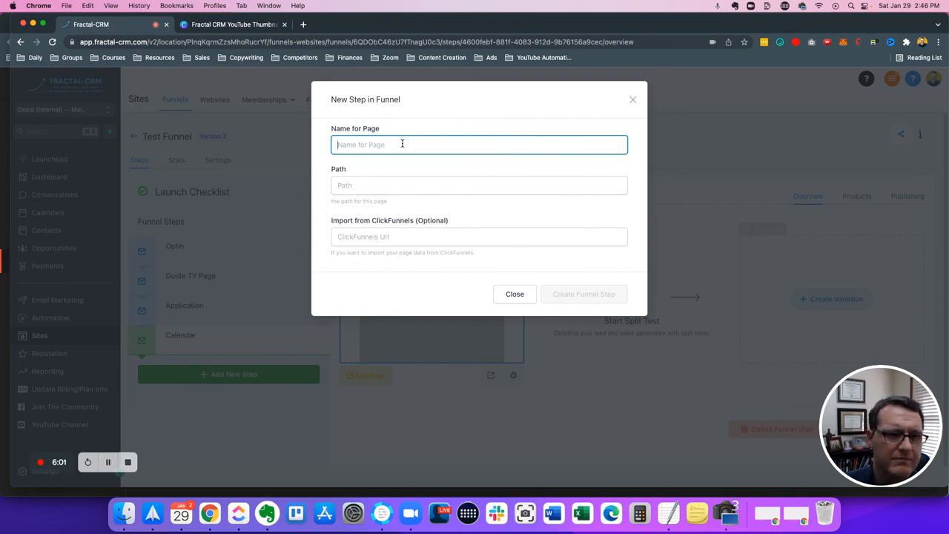
text(Call TY)
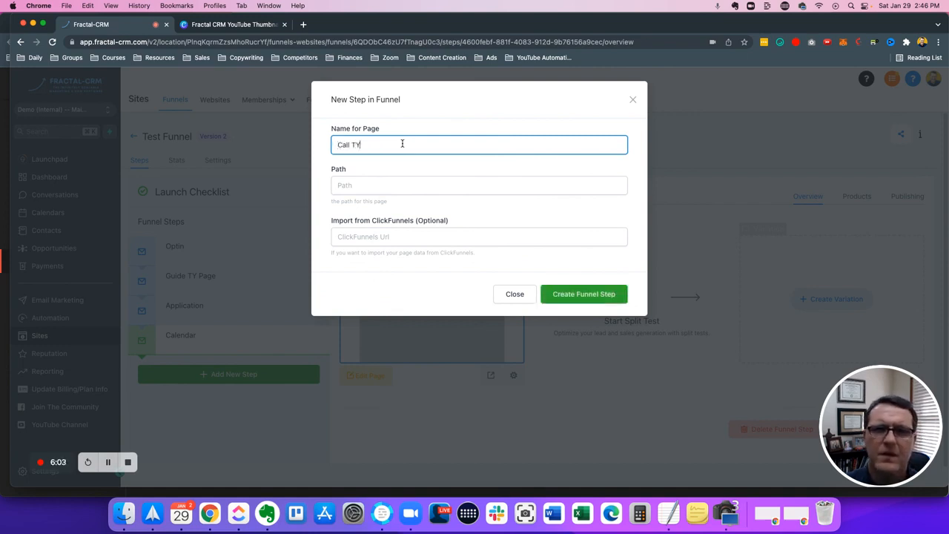
click(374, 184)
text(/booking-ty)
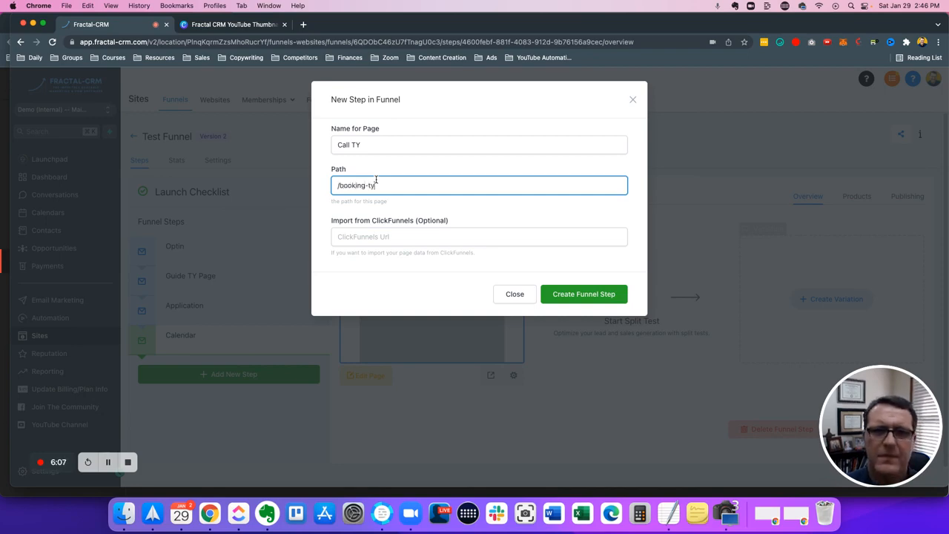
click(546, 293)
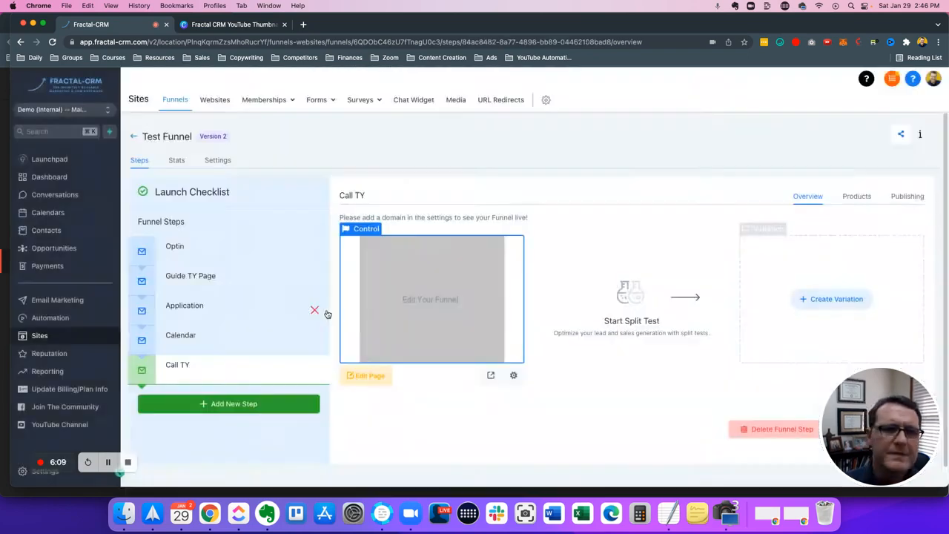
Step: Review each funnel step's overview in order from Optin to Call TY, and look at the funnel's statistics
click(233, 250)
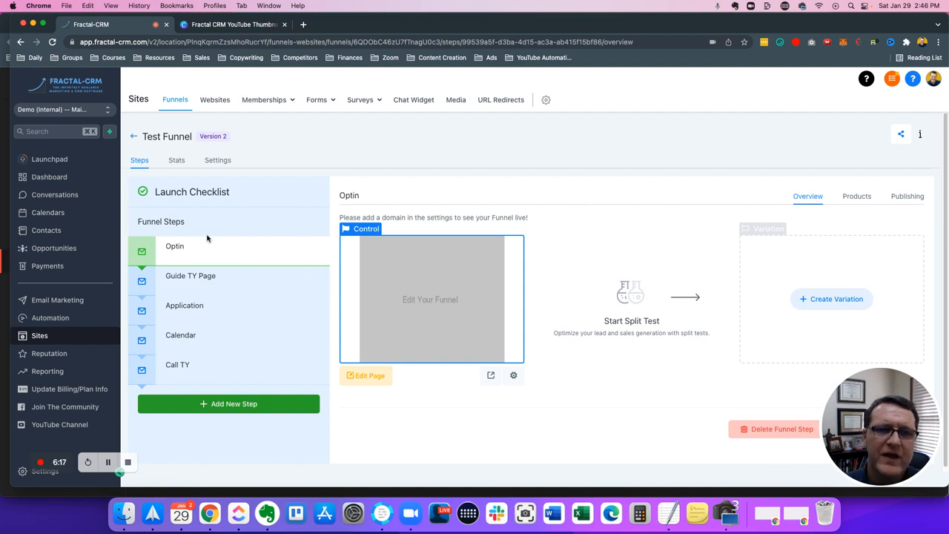
click(223, 277)
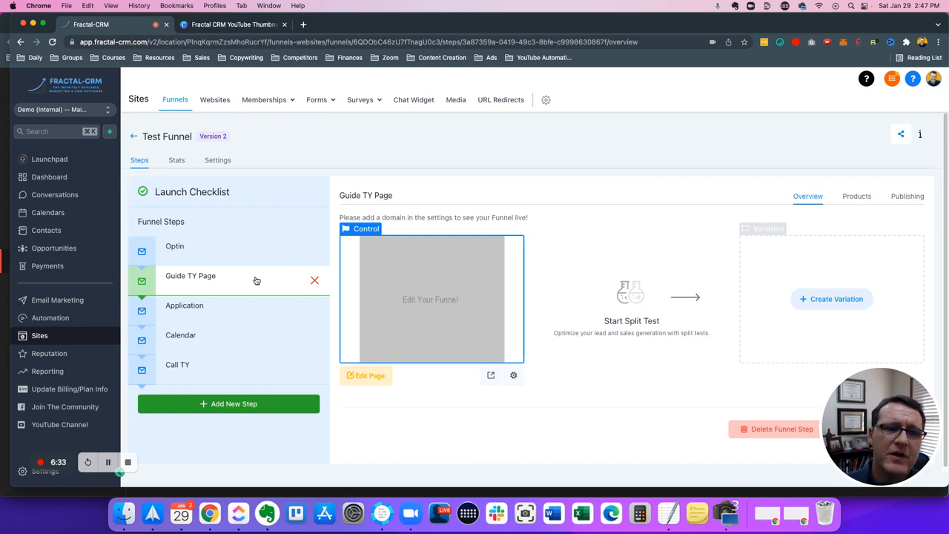
click(201, 315)
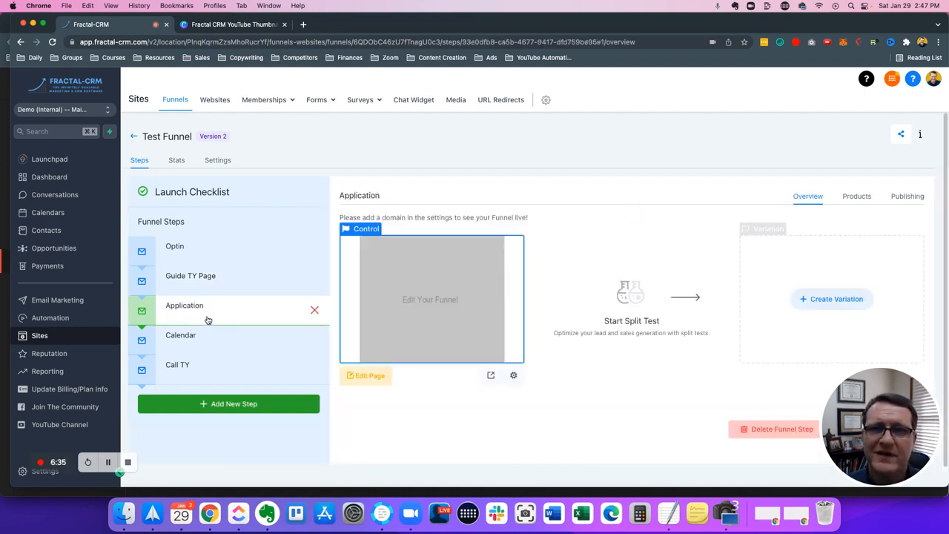
click(222, 337)
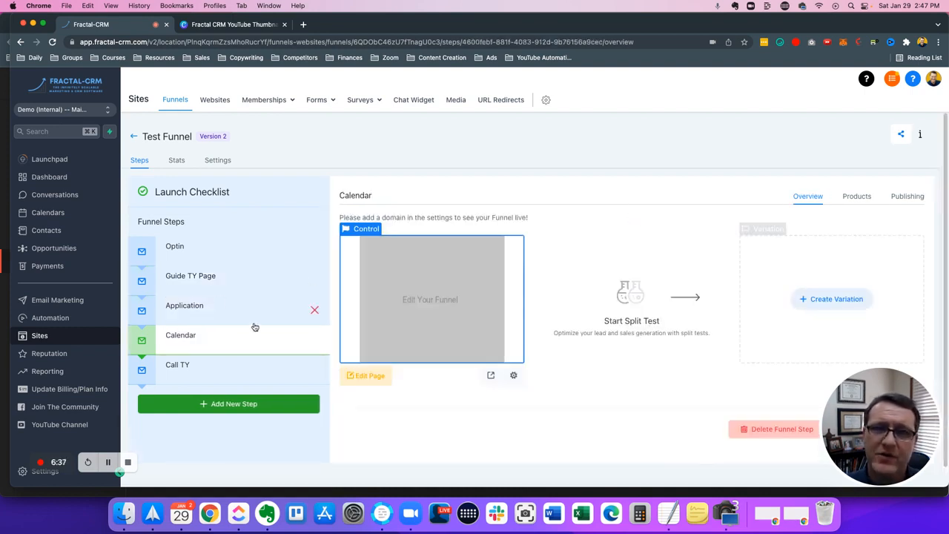
click(236, 368)
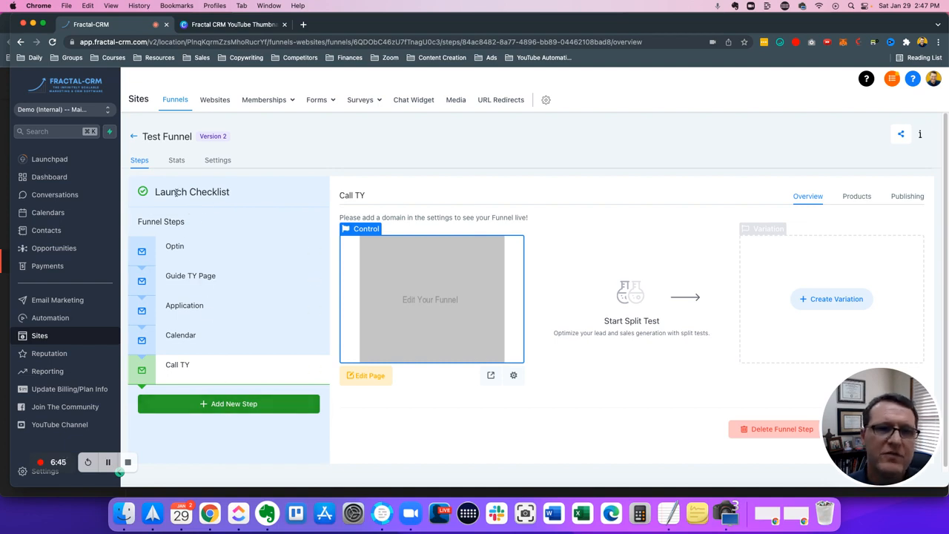
click(176, 161)
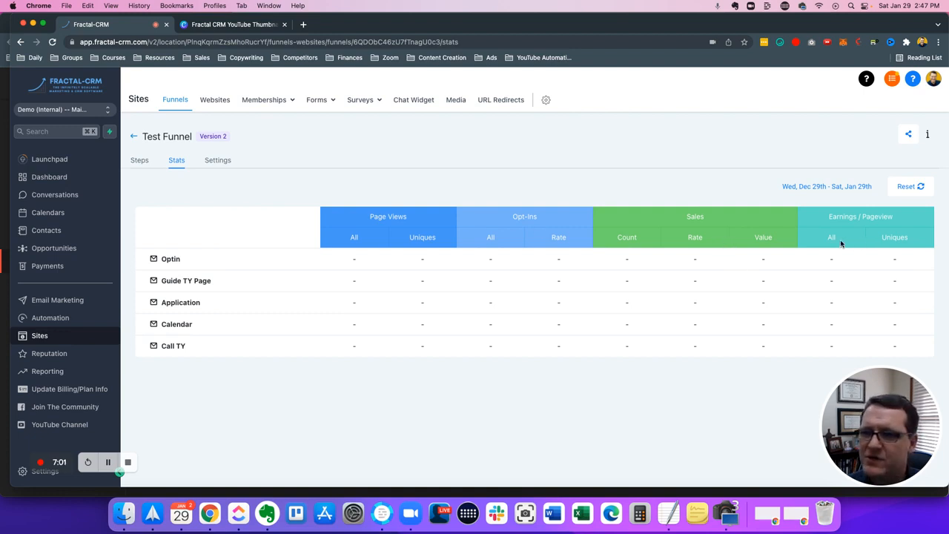
Step: Open the funnel's settings and enlarge the head and body tracking code boxes
click(218, 161)
click(404, 328)
click(569, 336)
click(439, 339)
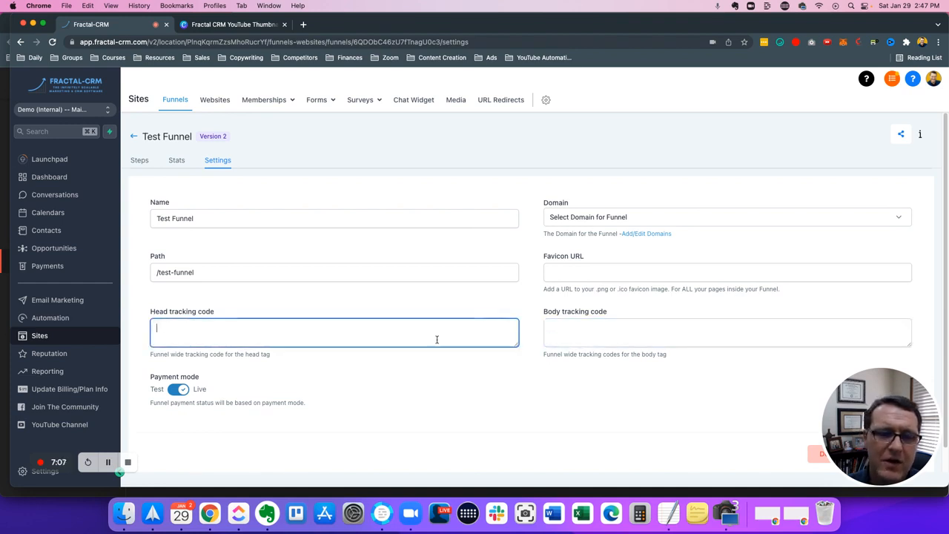
drag(517, 345, 519, 387)
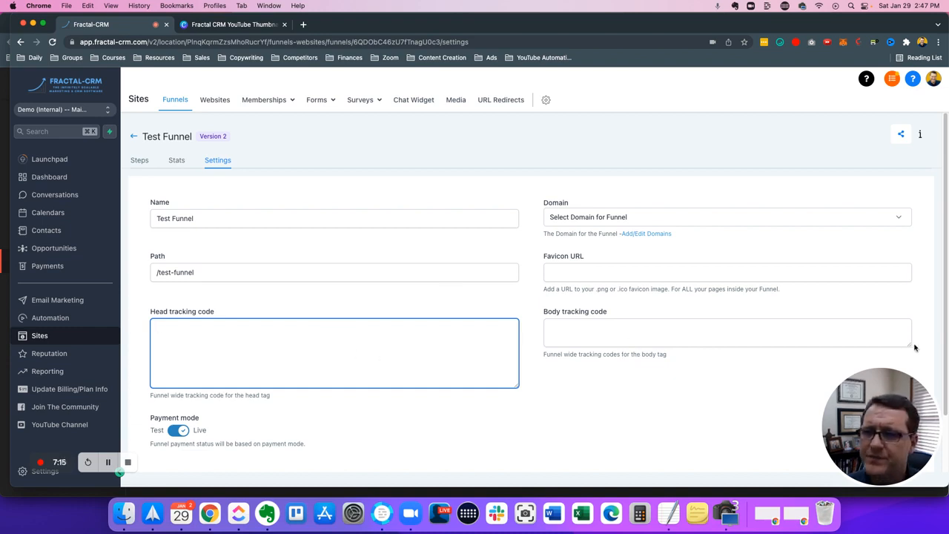
drag(913, 348, 916, 380)
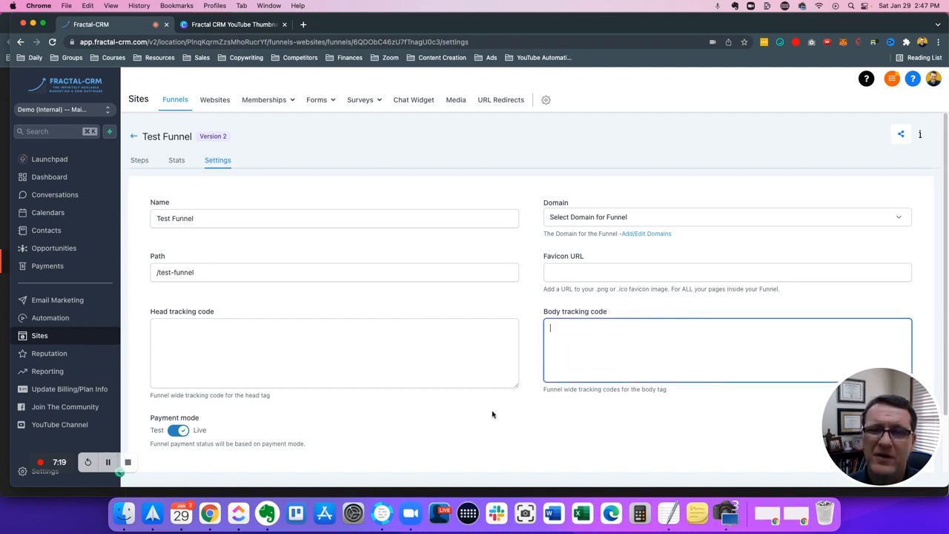
click(533, 405)
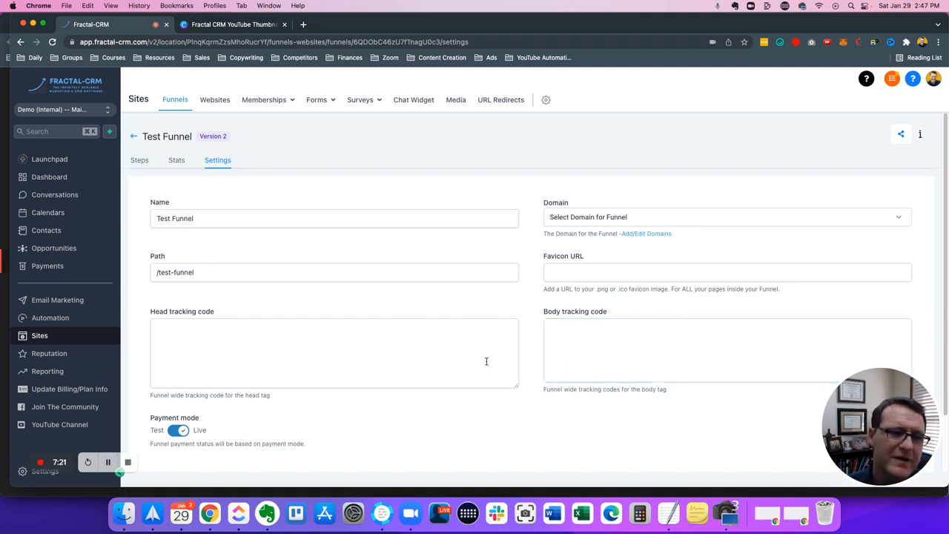
click(378, 350)
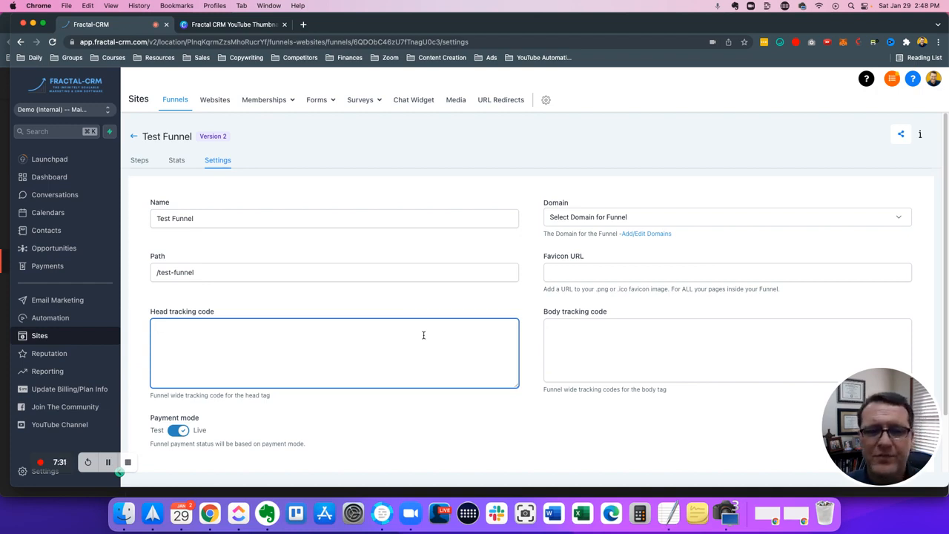
click(395, 316)
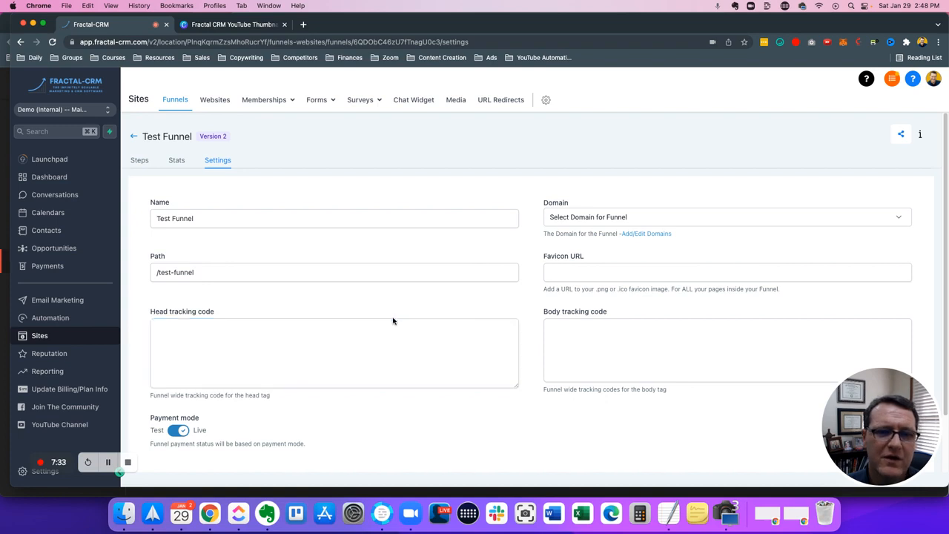
click(390, 323)
click(573, 236)
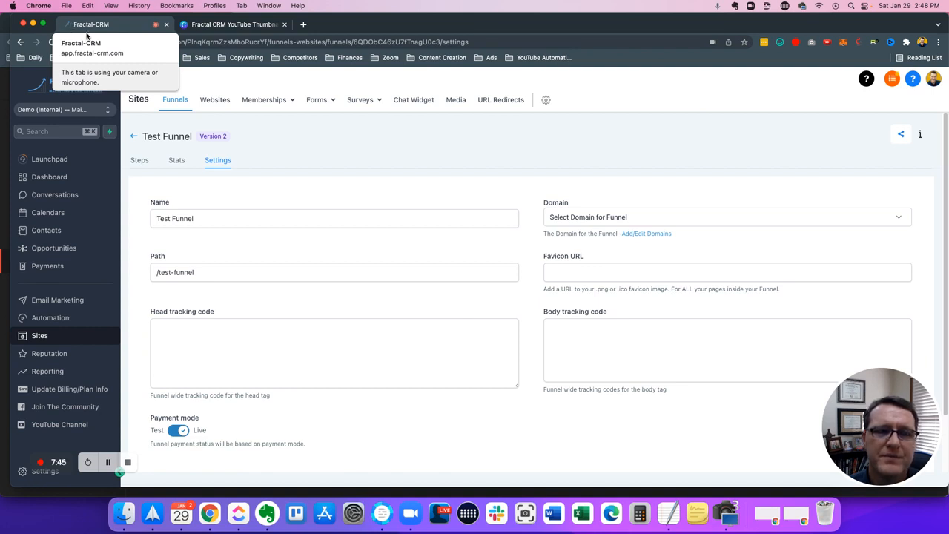
Step: Look over the rest of Test Funnel's settings down to the payment mode and return to its funnel steps
scroll(549, 293, down, 3)
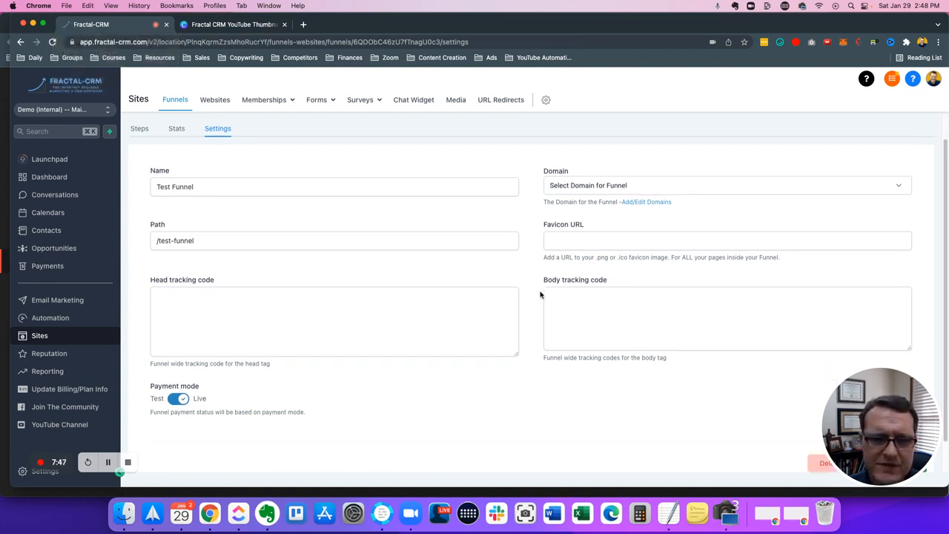
drag(677, 428, 767, 420)
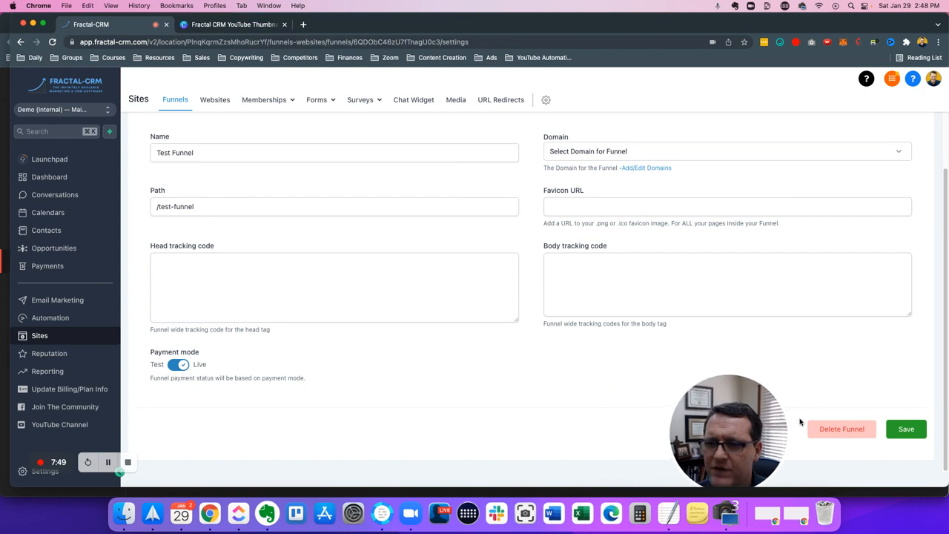
scroll(408, 314, up, 3)
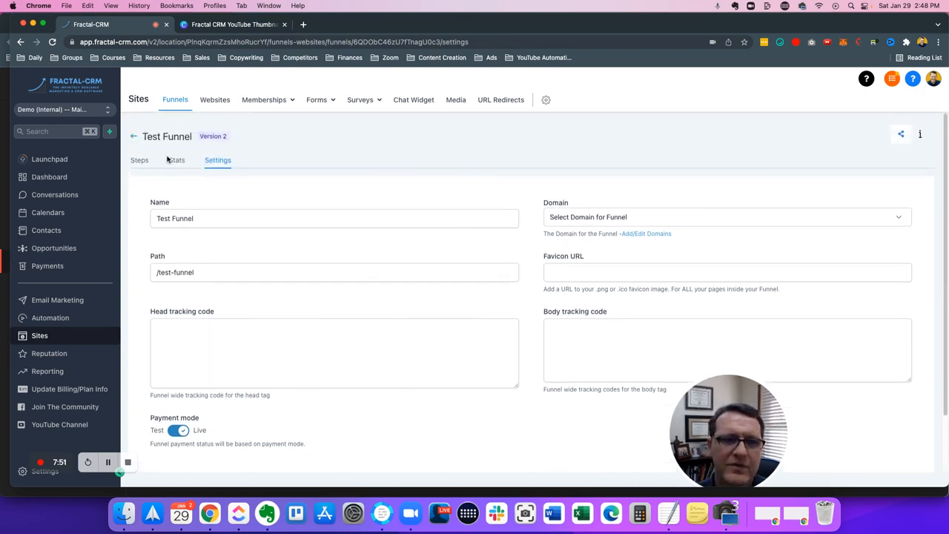
click(140, 160)
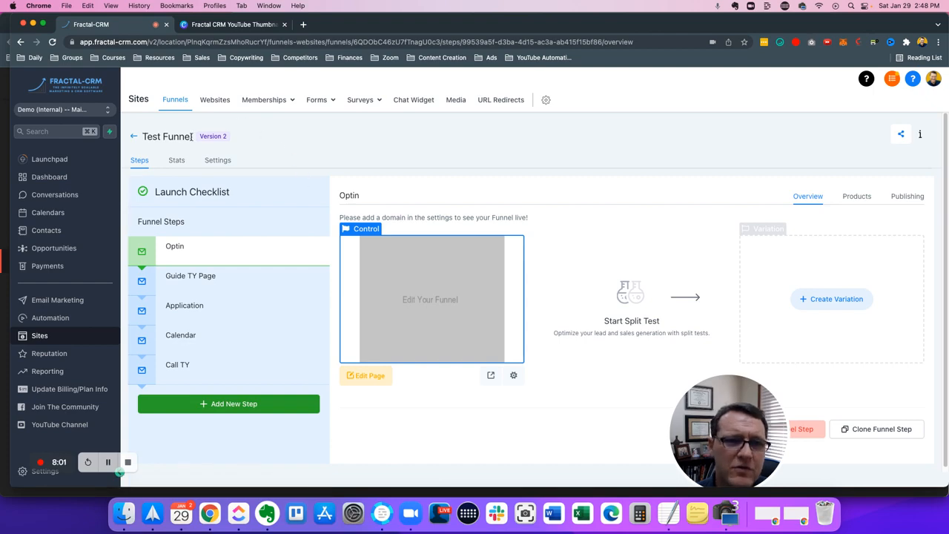
Step: Create a new funnel from the Attorney - Free Consultation template in the Attorneys template category
click(135, 139)
click(761, 139)
click(375, 181)
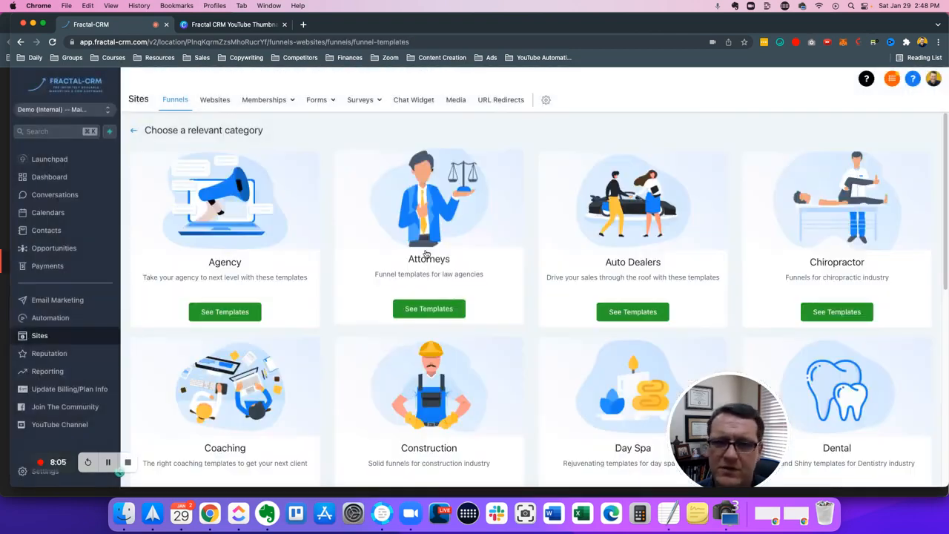
click(430, 307)
click(227, 295)
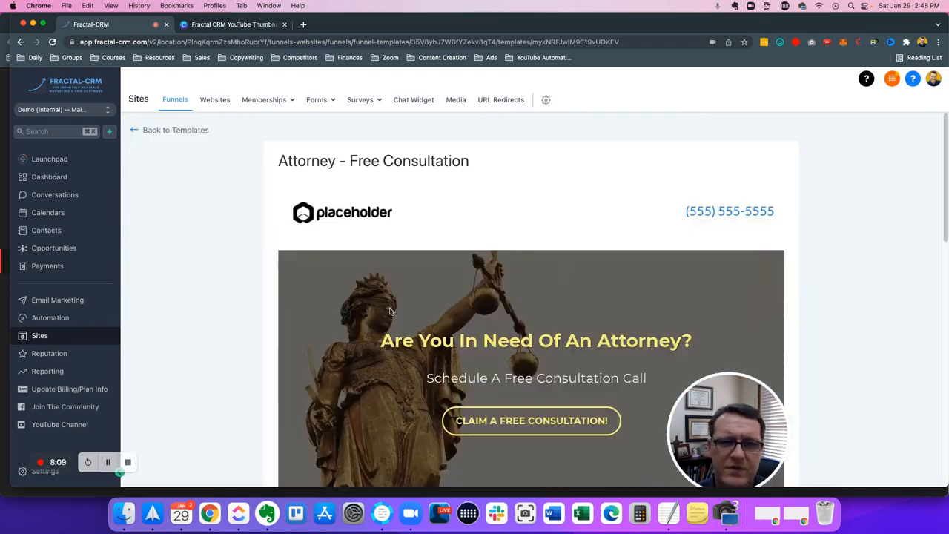
scroll(758, 218, down, 15)
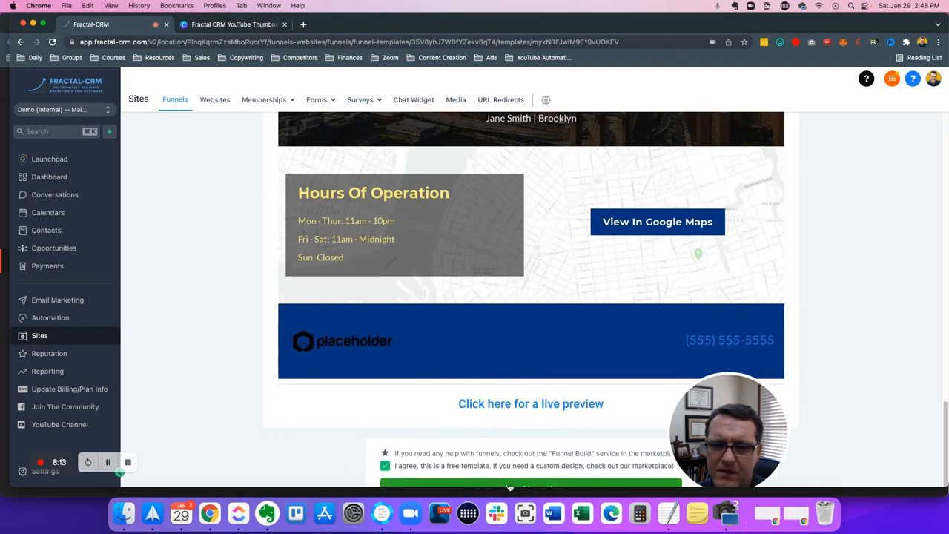
drag(508, 488, 509, 498)
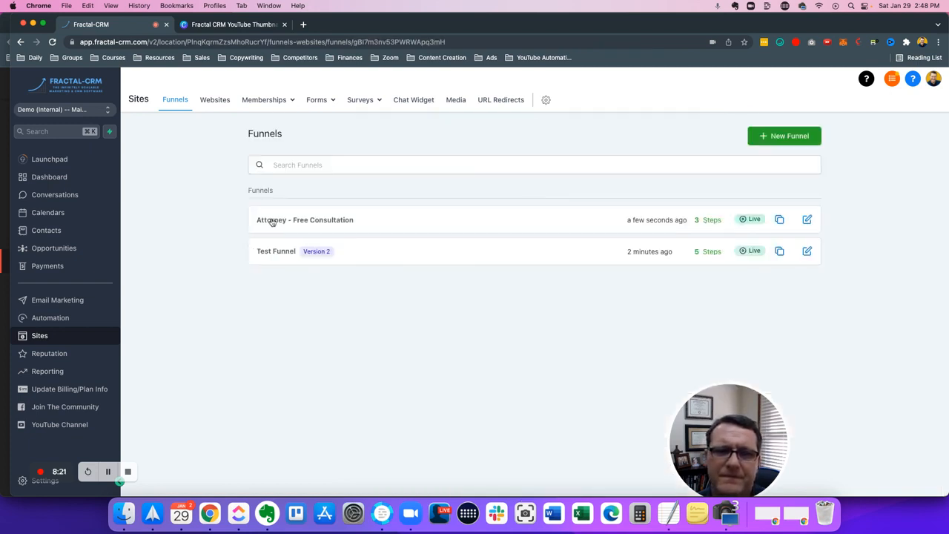
Step: Open the Attorney - Free Consultation funnel and review its Claim, Offer Claim / Booking and Thank You pages, ending on Claim Page
click(272, 220)
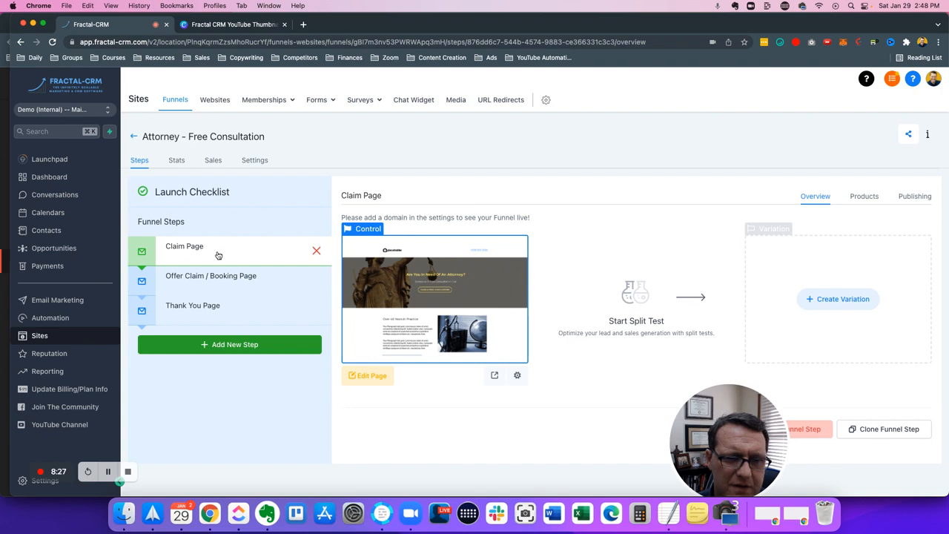
click(212, 280)
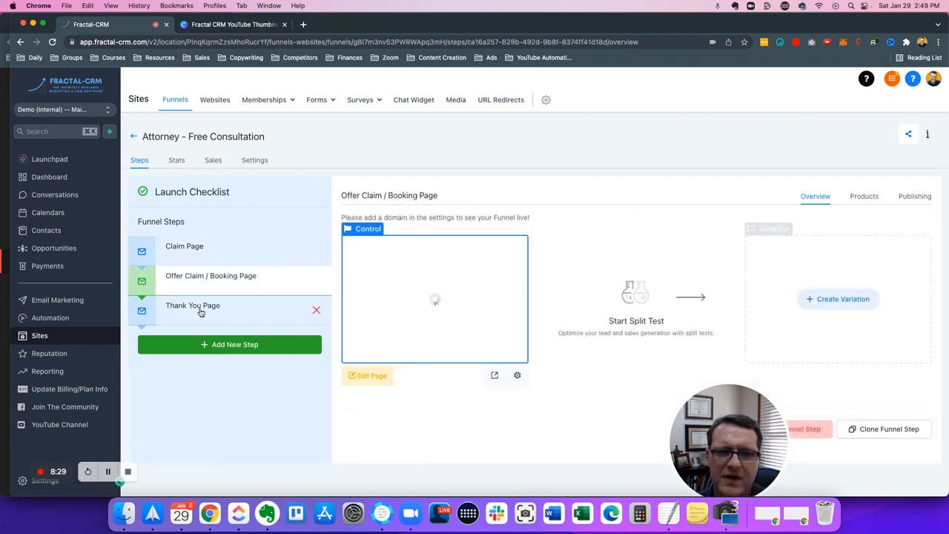
click(202, 310)
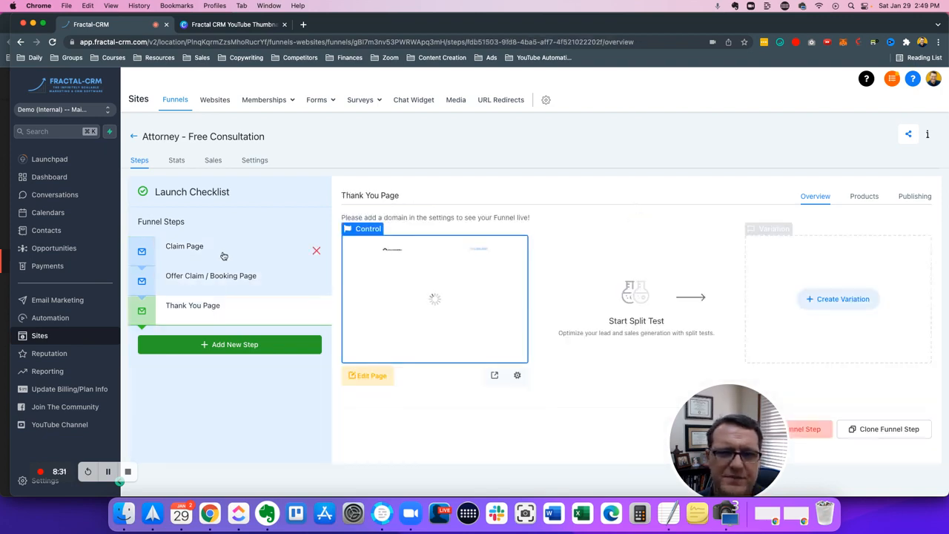
click(223, 254)
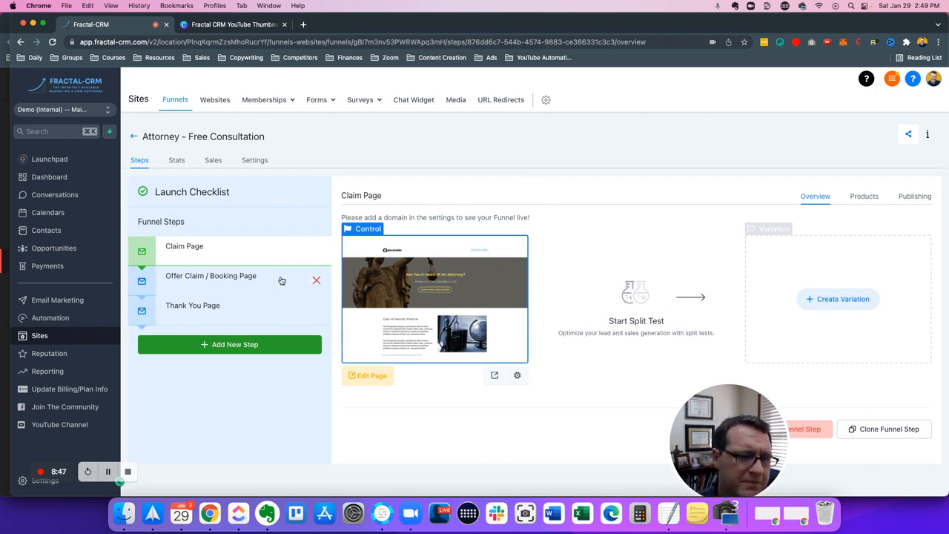
Step: View the help library and the contact options, close the help, and return to the list of funnels
click(866, 80)
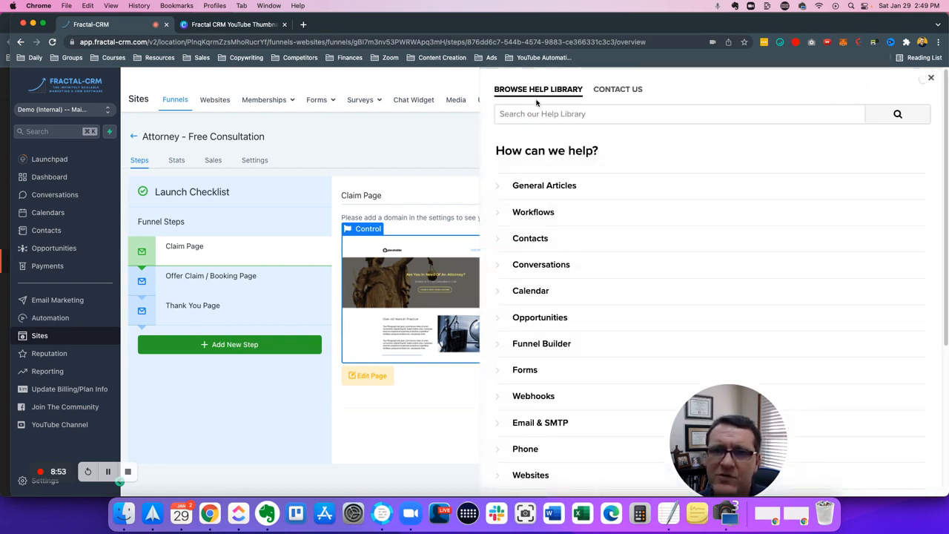
click(618, 90)
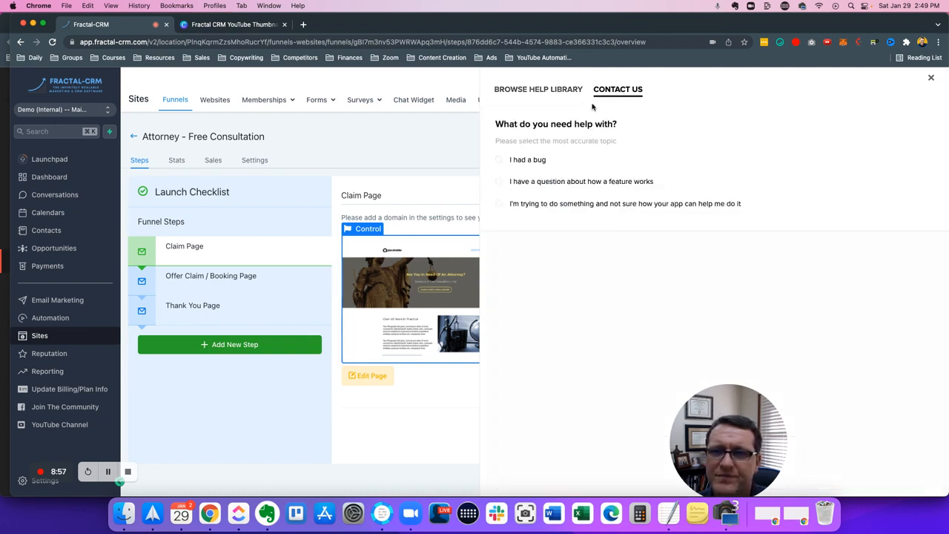
click(538, 90)
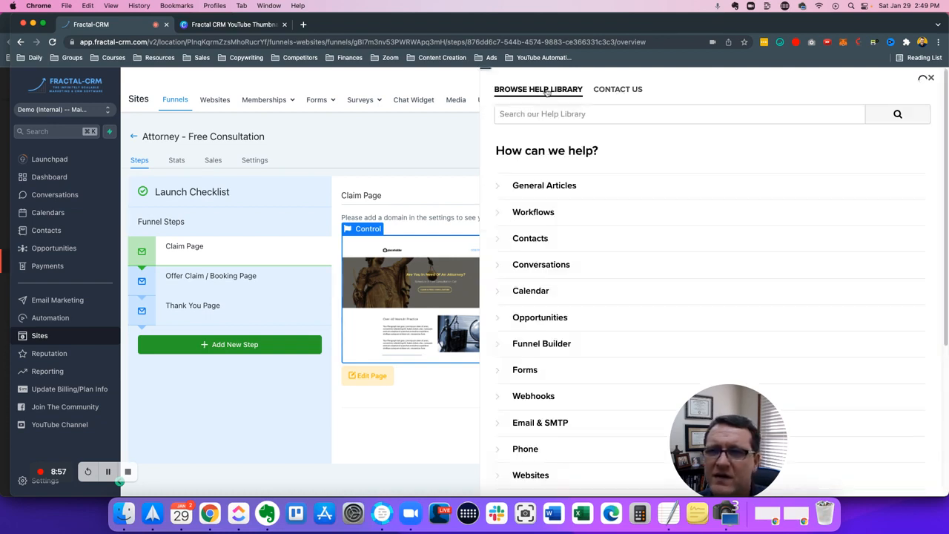
click(933, 80)
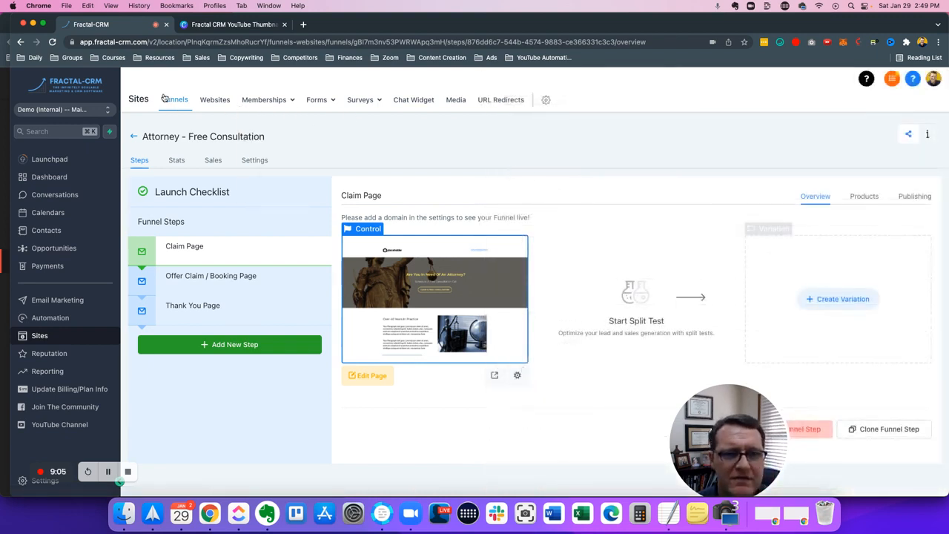
click(134, 138)
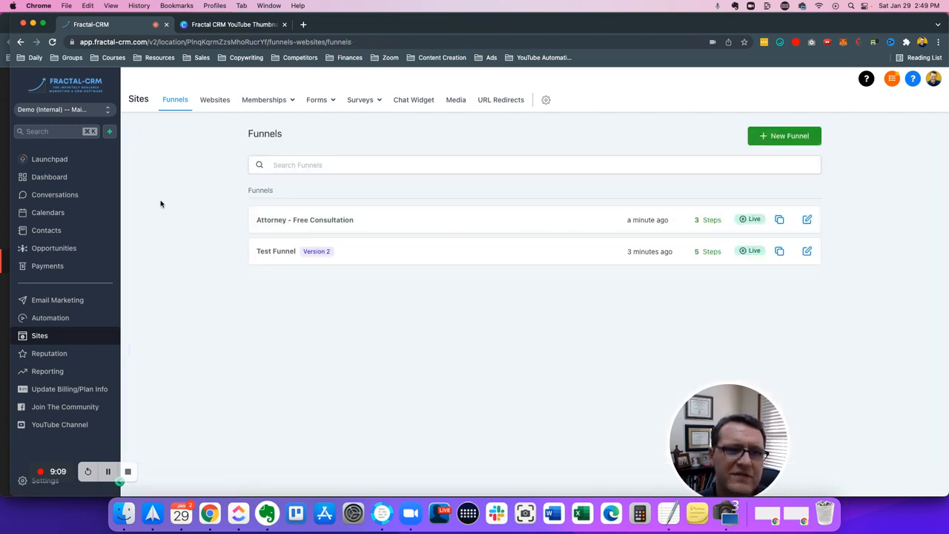